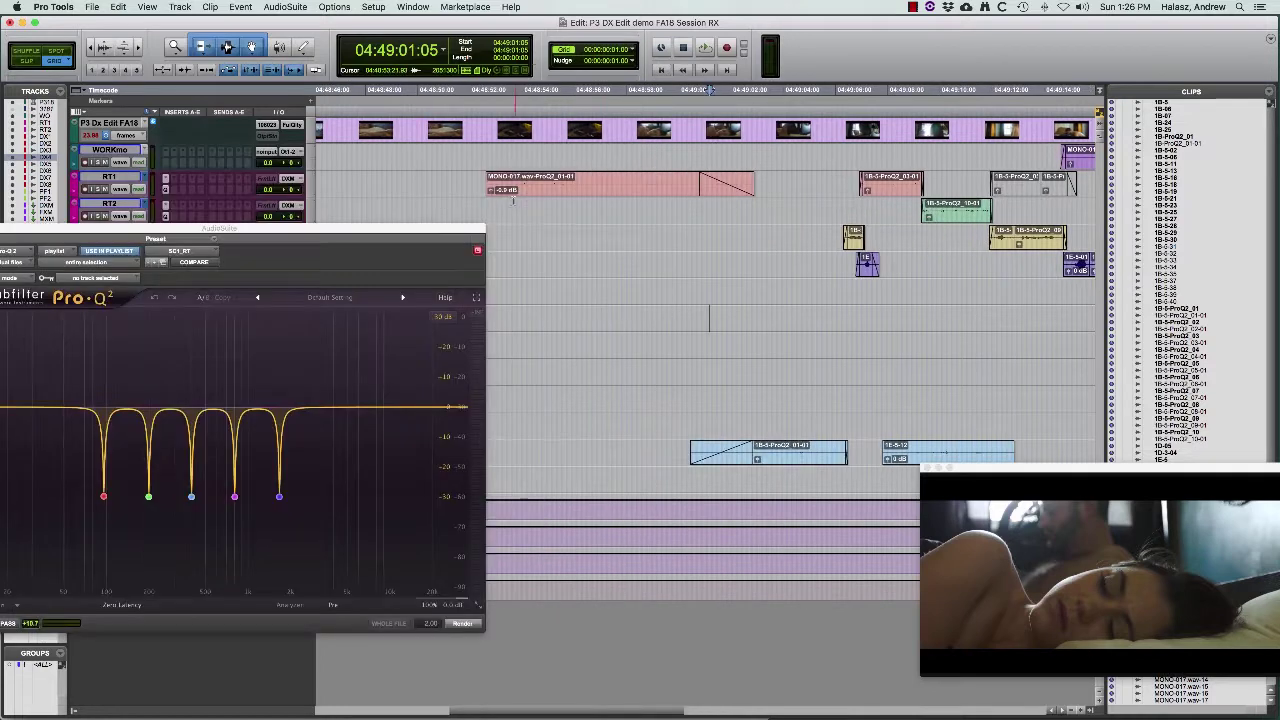
Play the scene from 04:48:53:06 on the RT2 track and move the video window inward from the screen edge
left_click(501, 204)
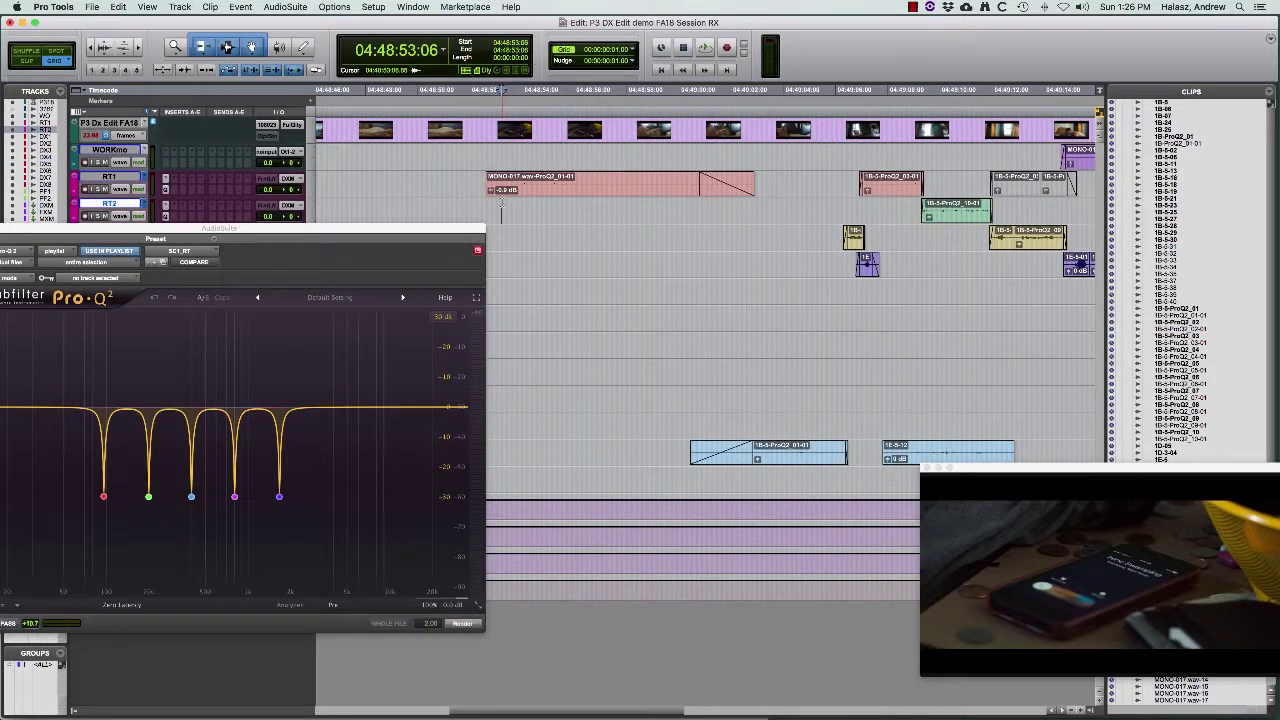
key("space")
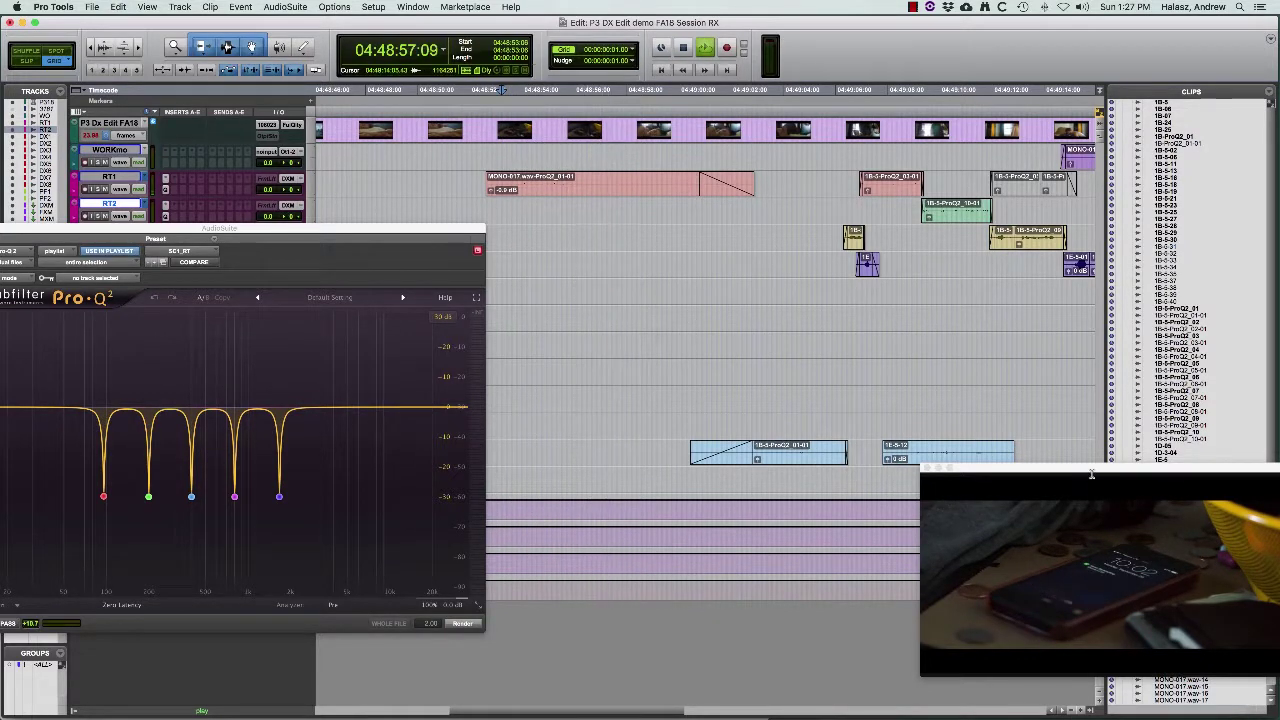
left_click_drag(1092, 474, 1041, 440)
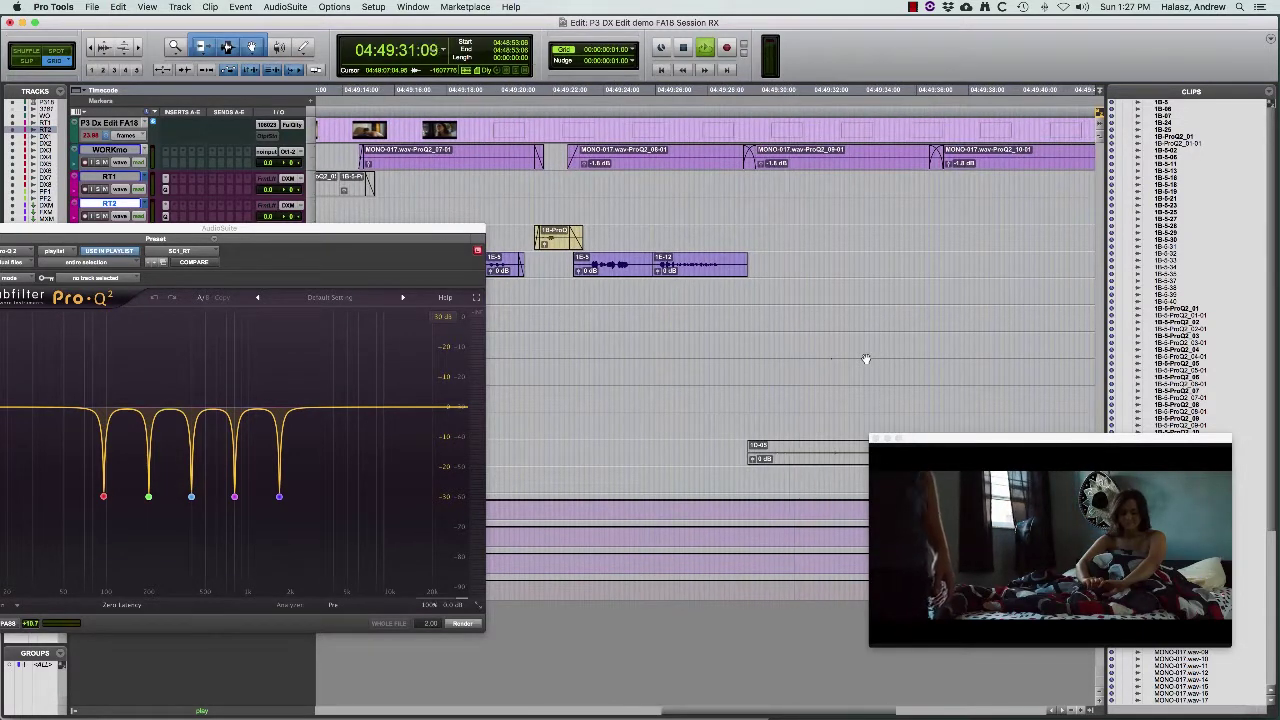
key("space")
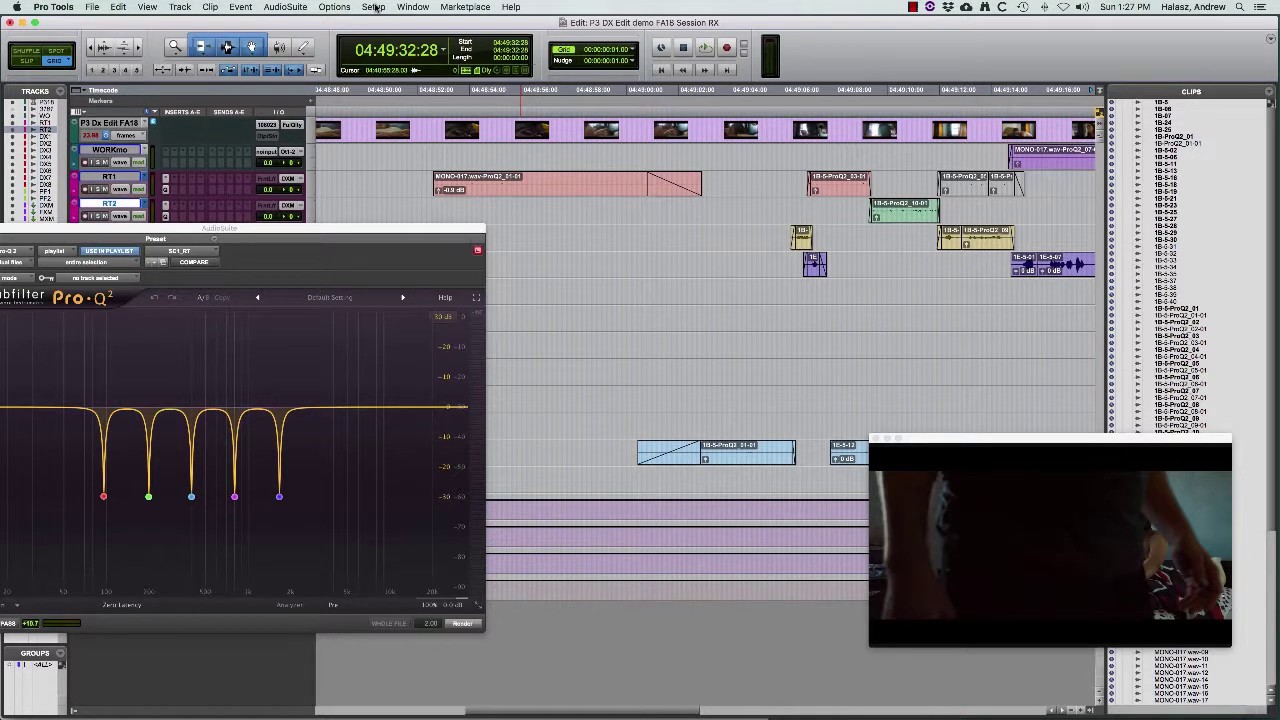
Set edit window scrolling to Continuous and start playback
left_click(334, 7)
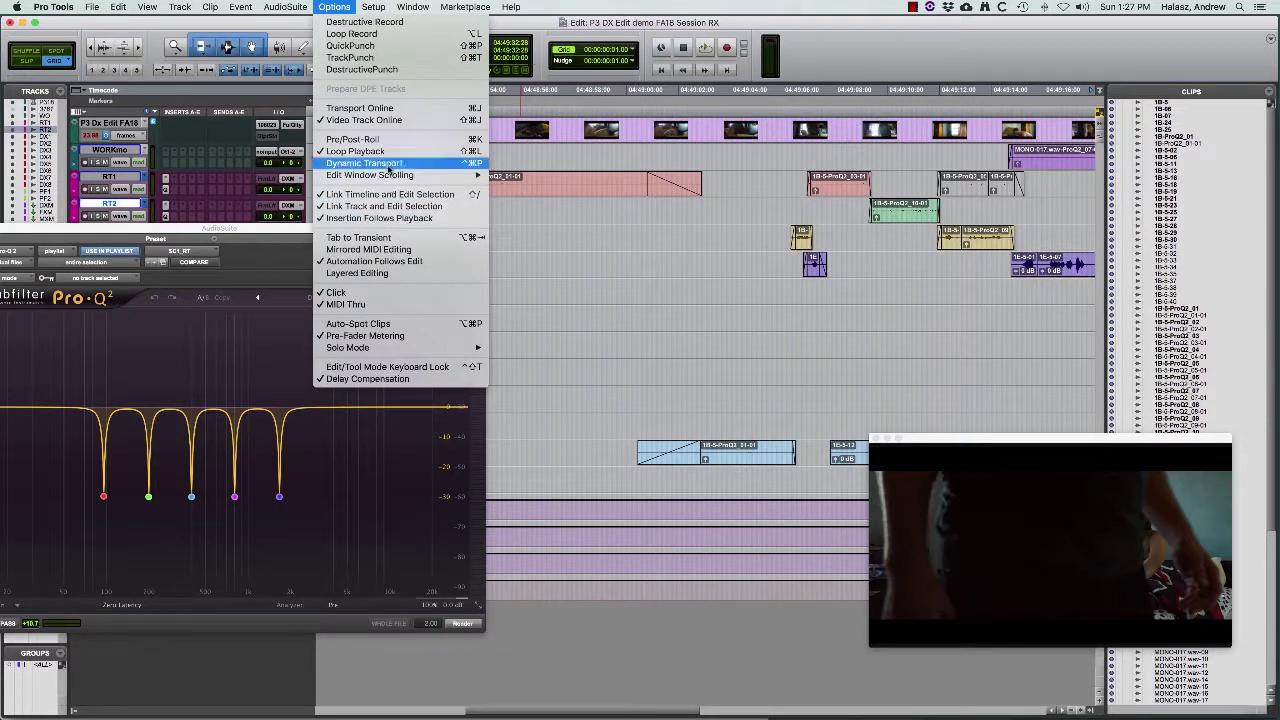
mouse_move(389, 178)
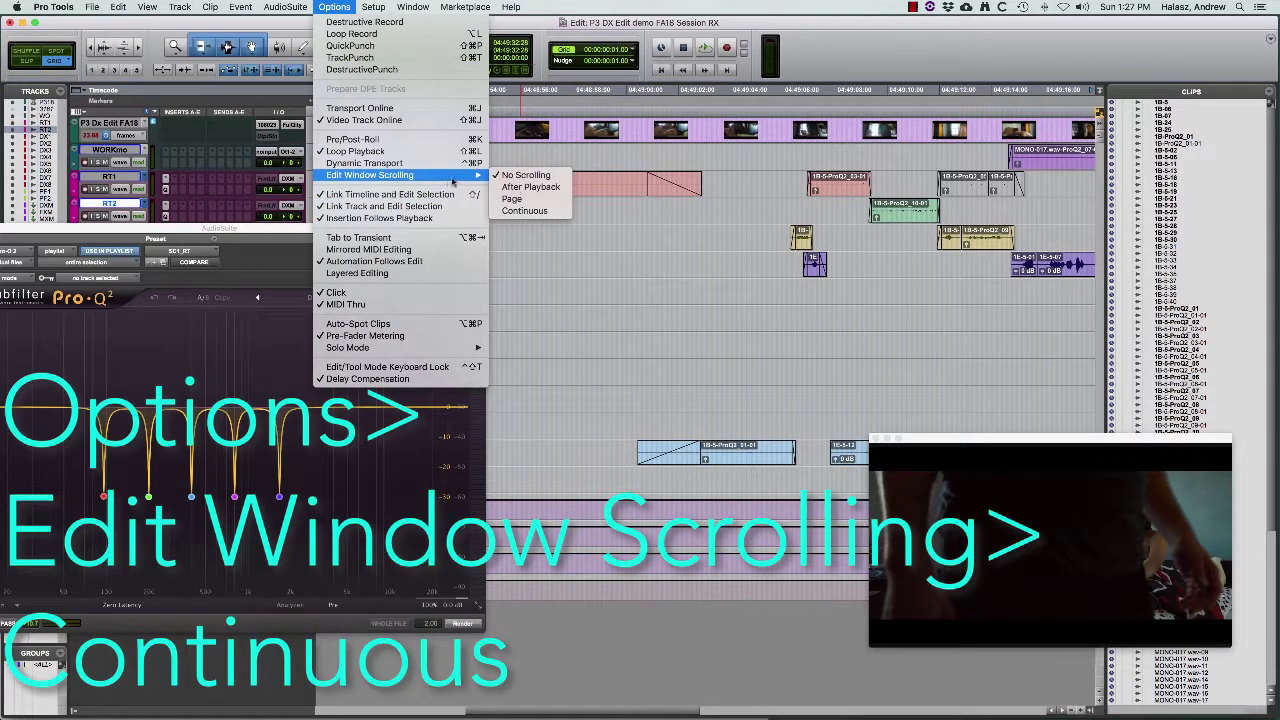
left_click(525, 211)
key("space")
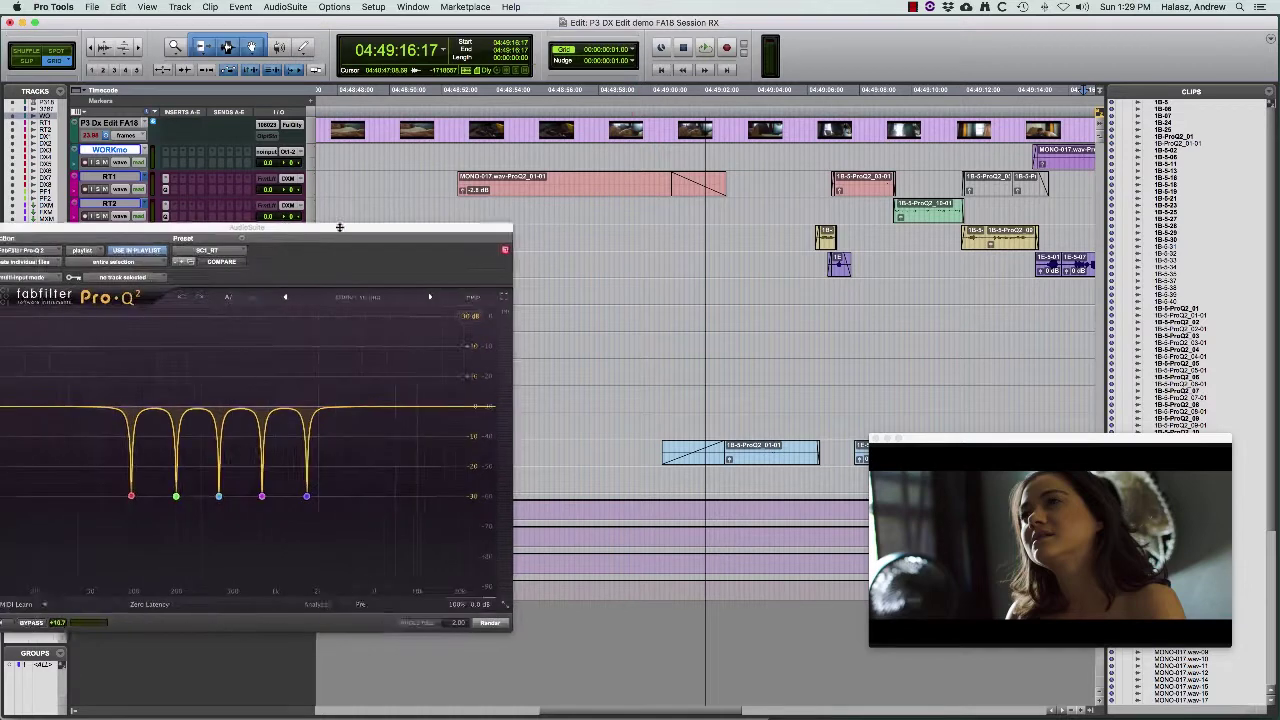
Close the Pro-Q 2 plug-in window and park the playhead at 04:49:06:14 on the RT2 track
left_click(220, 216)
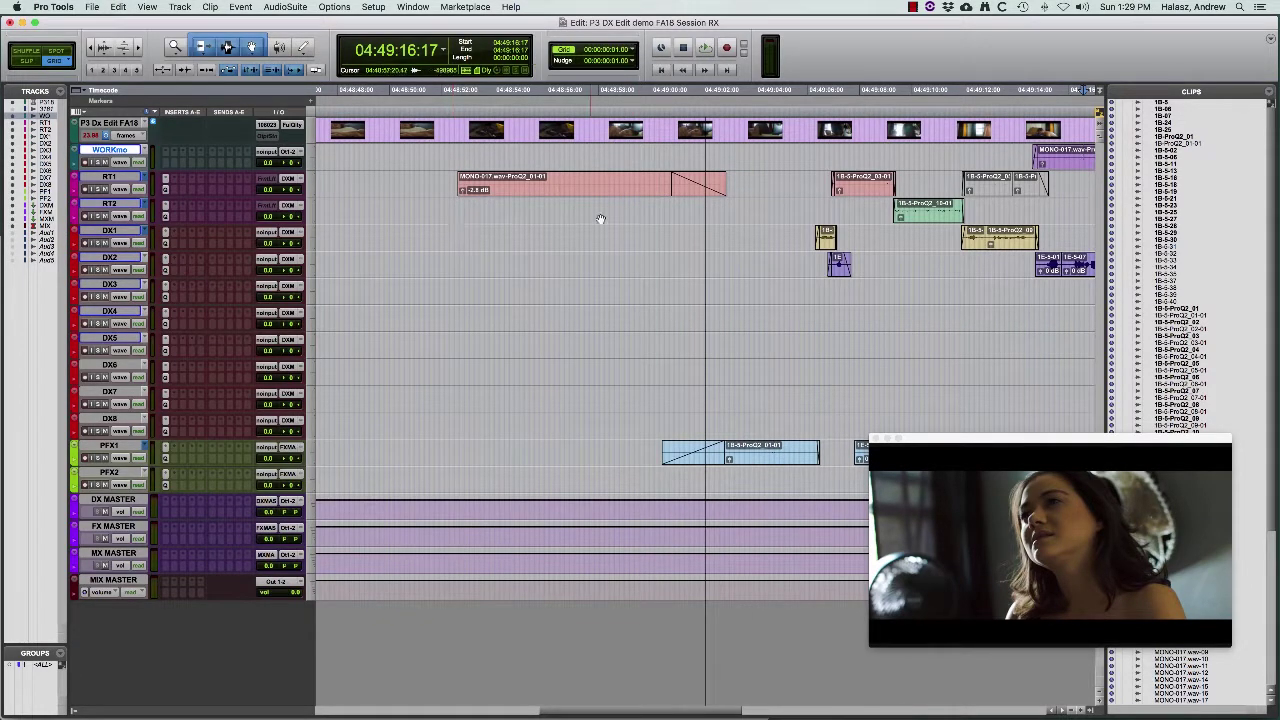
key("space")
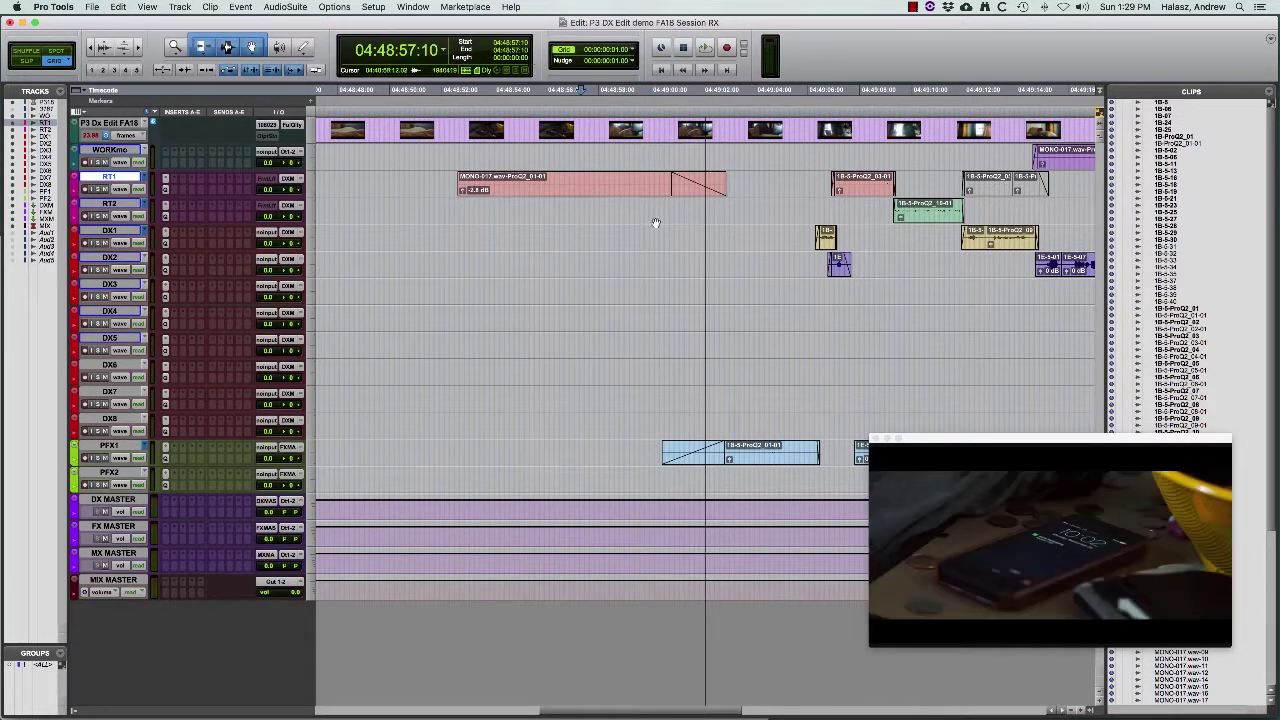
left_click(818, 207)
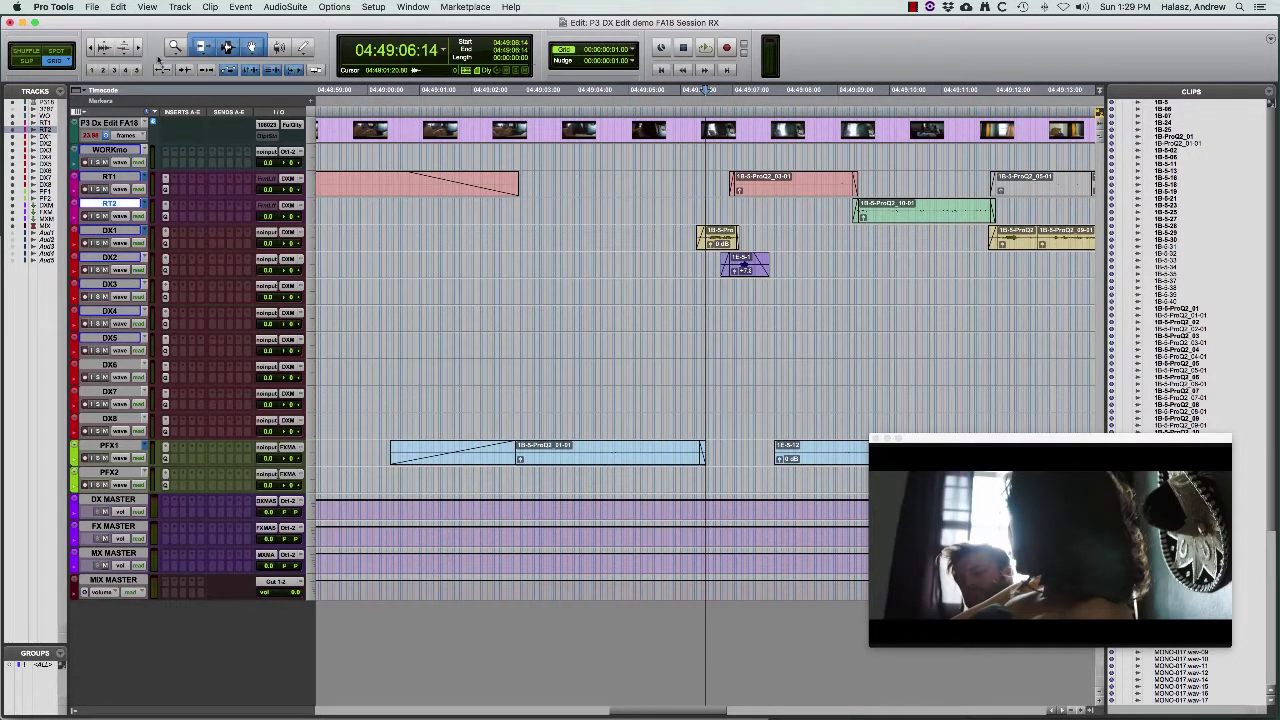
Extend the start of the 1B-5-ProQ2_02-01 dialogue clip on DX1 back to 04:49:06:00 in place of its fade-in
key("super+bracketright")
key("super+bracketright")
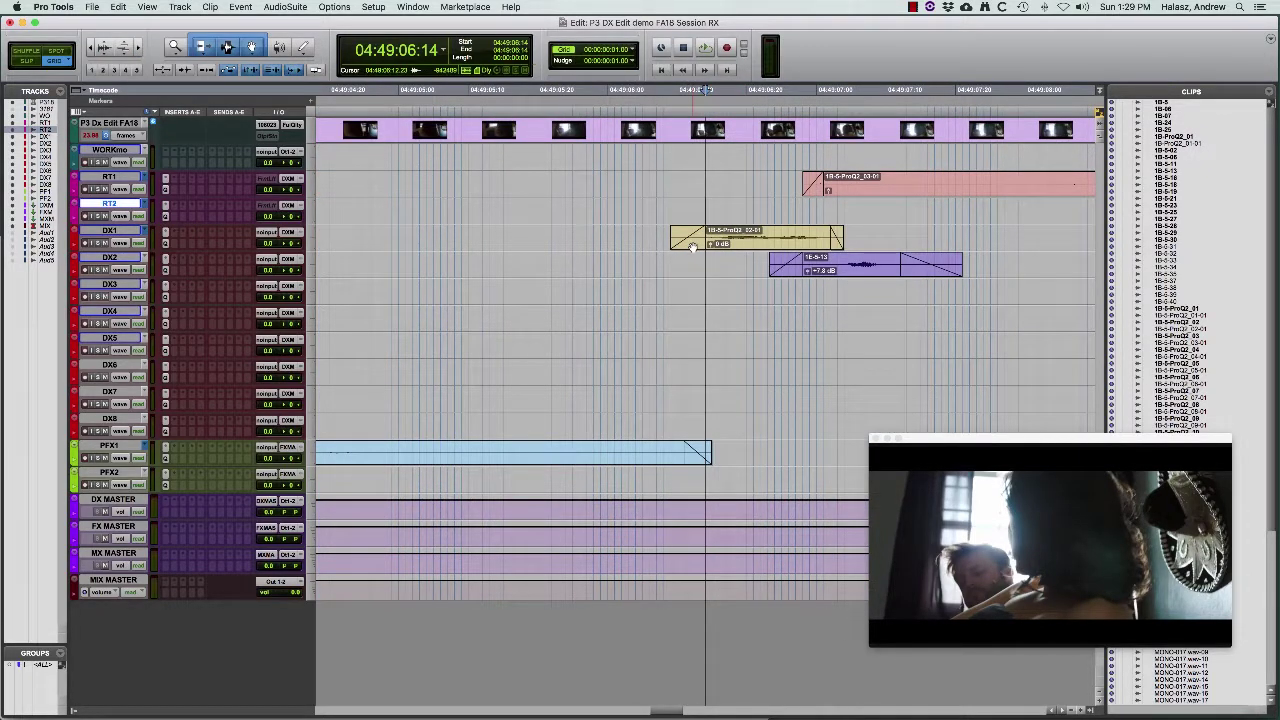
left_click_drag(692, 247, 610, 247)
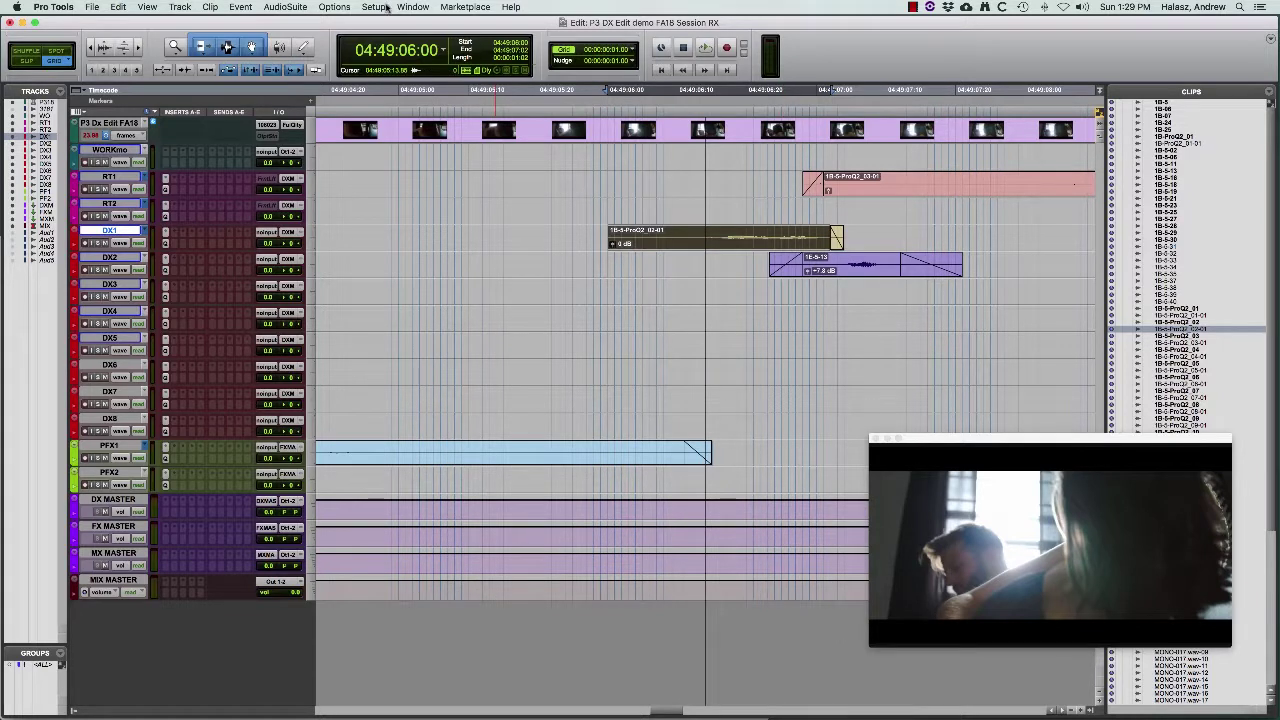
Open the RX 6 Voice De-noise AudioSuite processor for the DX1 dialogue clip and play the clip
left_click(276, 7)
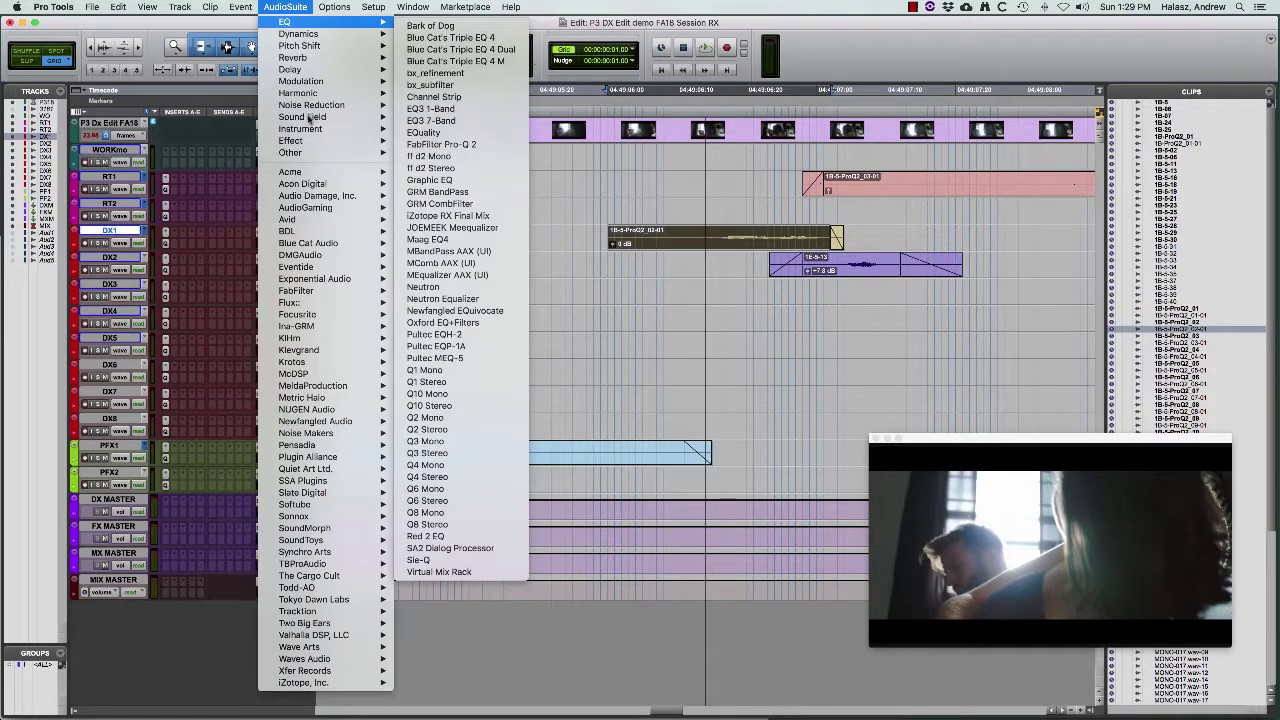
mouse_move(330, 120)
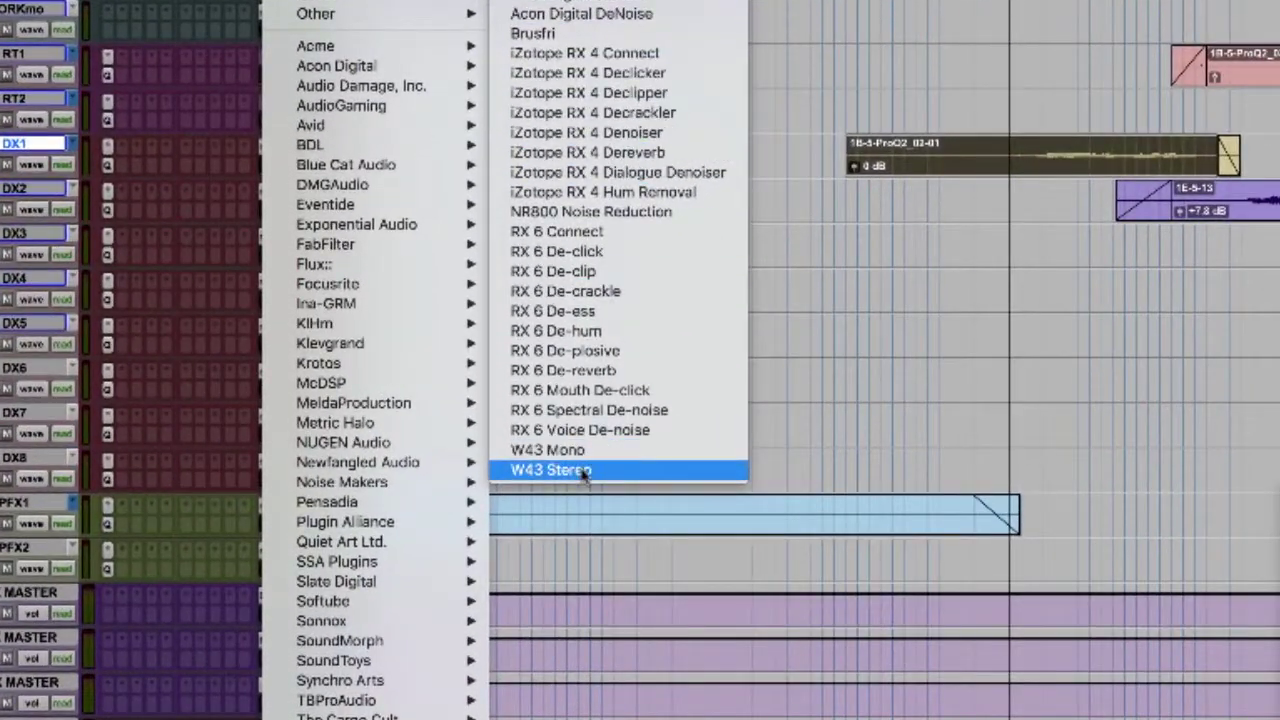
left_click(589, 436)
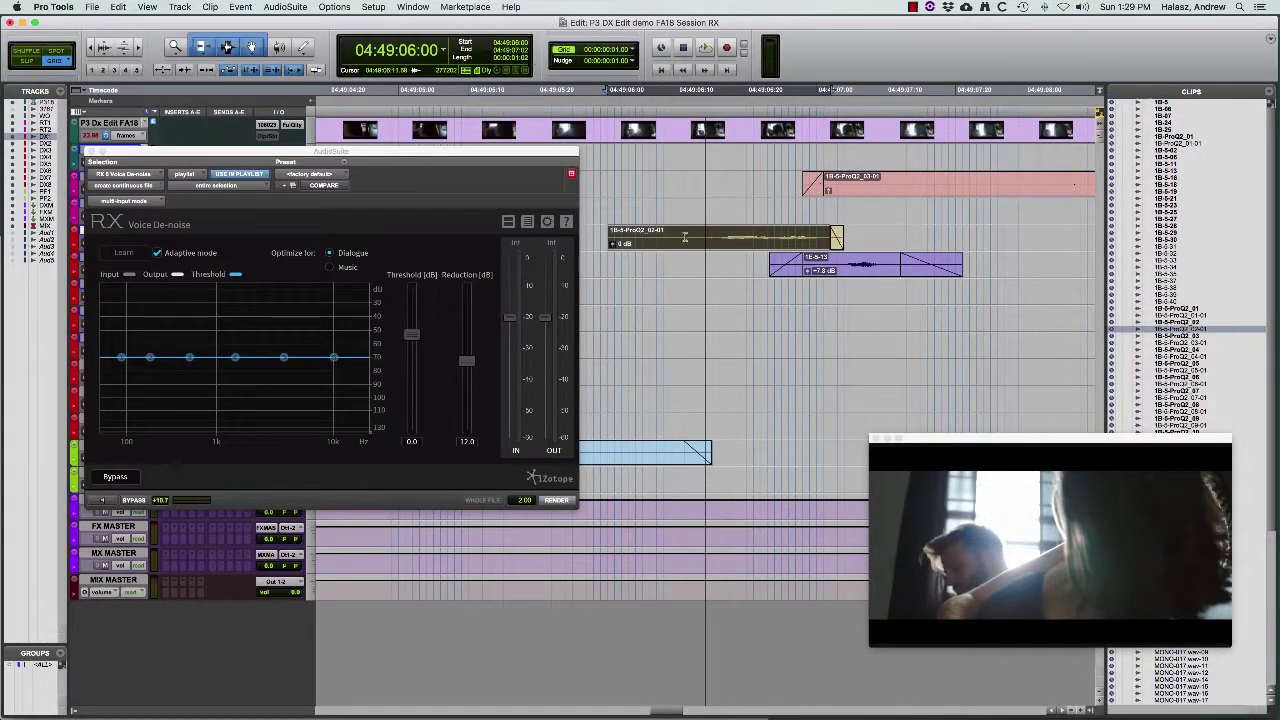
key("space")
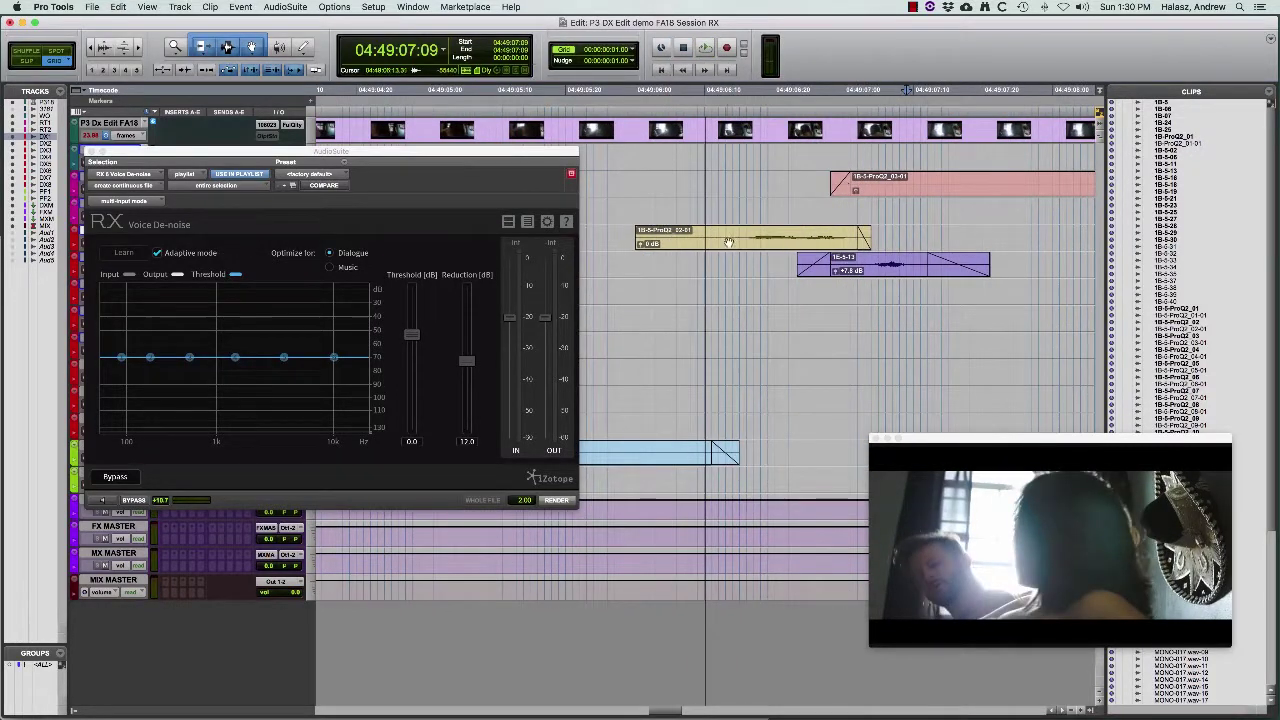
Learn a noise profile from the room tone before the dialogue in the DX1 clip, with Adaptive mode off and the preview running
left_click_drag(697, 237, 716, 237)
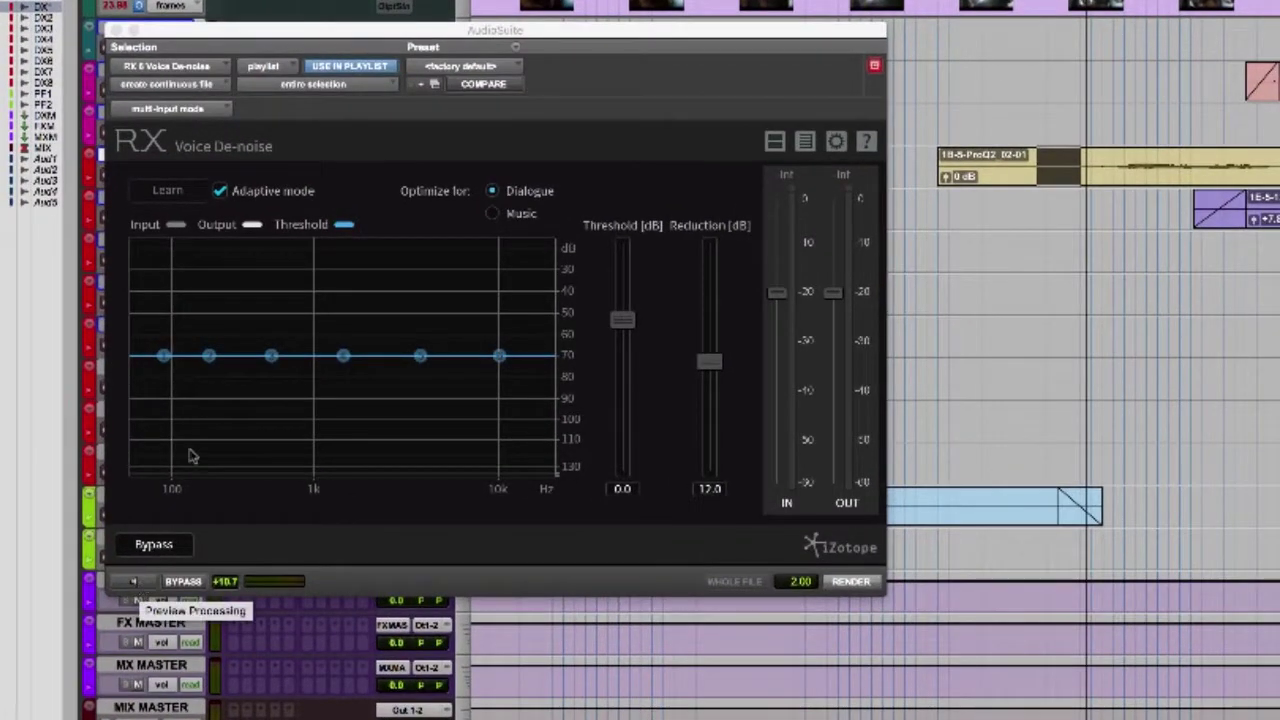
left_click(220, 191)
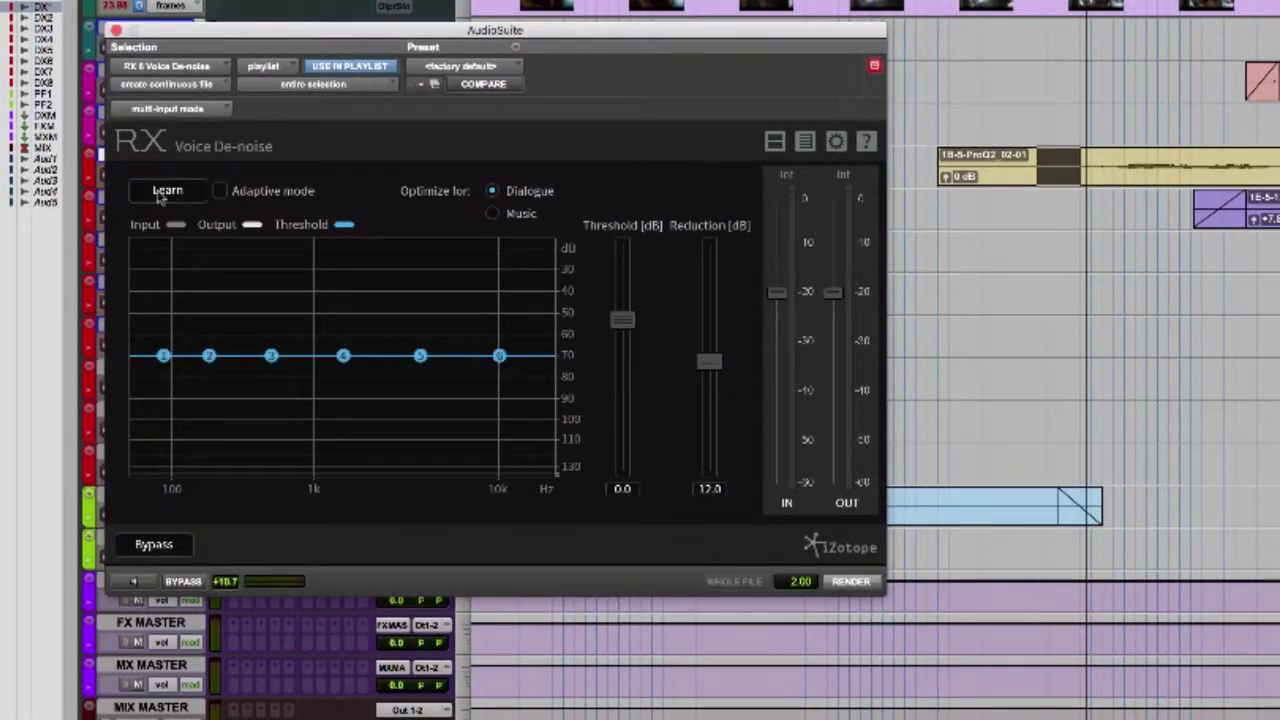
left_click(129, 583)
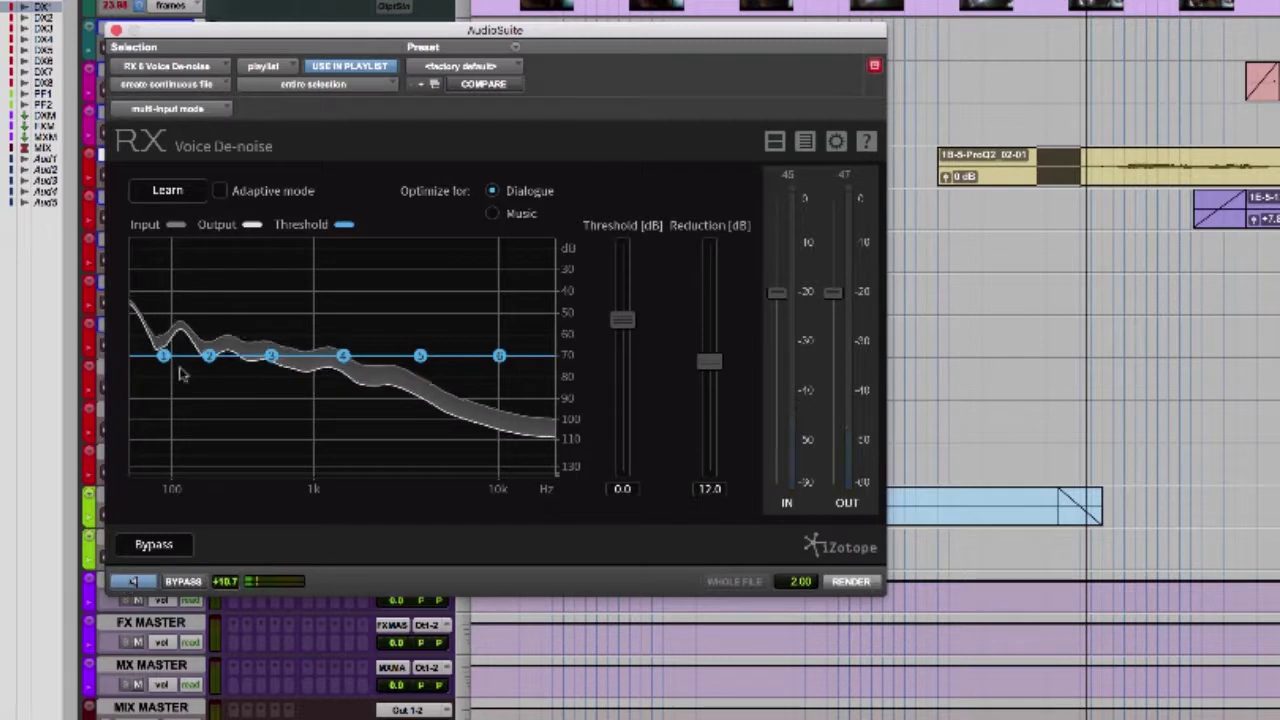
left_click(172, 194)
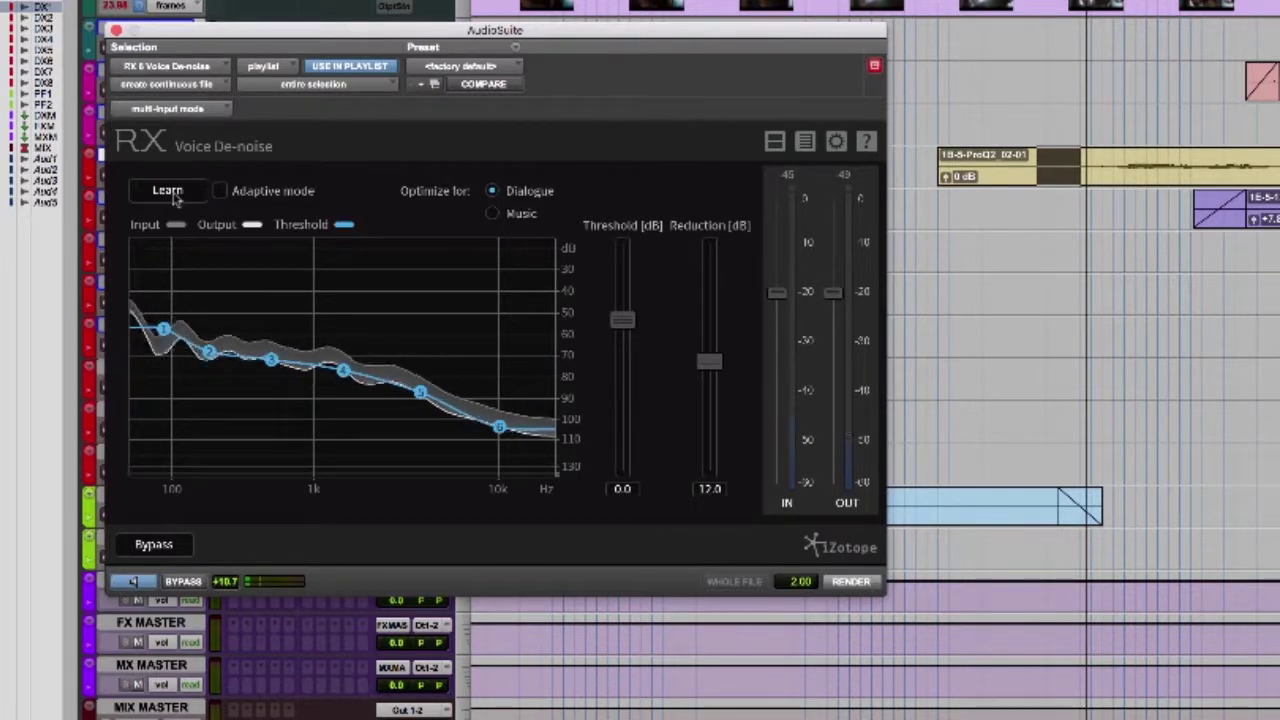
Compare the room tone with and without noise reduction, then stop the preview
left_click(184, 584)
left_click(184, 584)
left_click(133, 582)
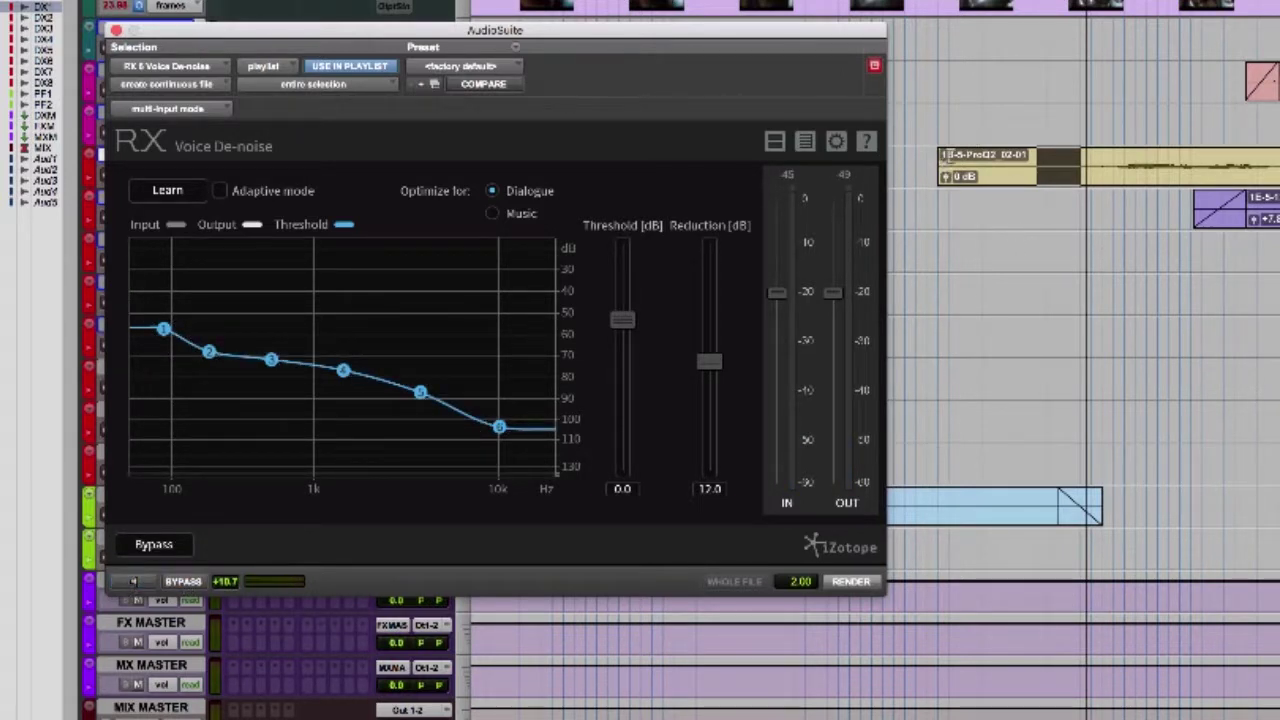
Select the whole DX1 dialogue clip and preview it with the de-noise processing bypassed and active
left_click(1125, 157)
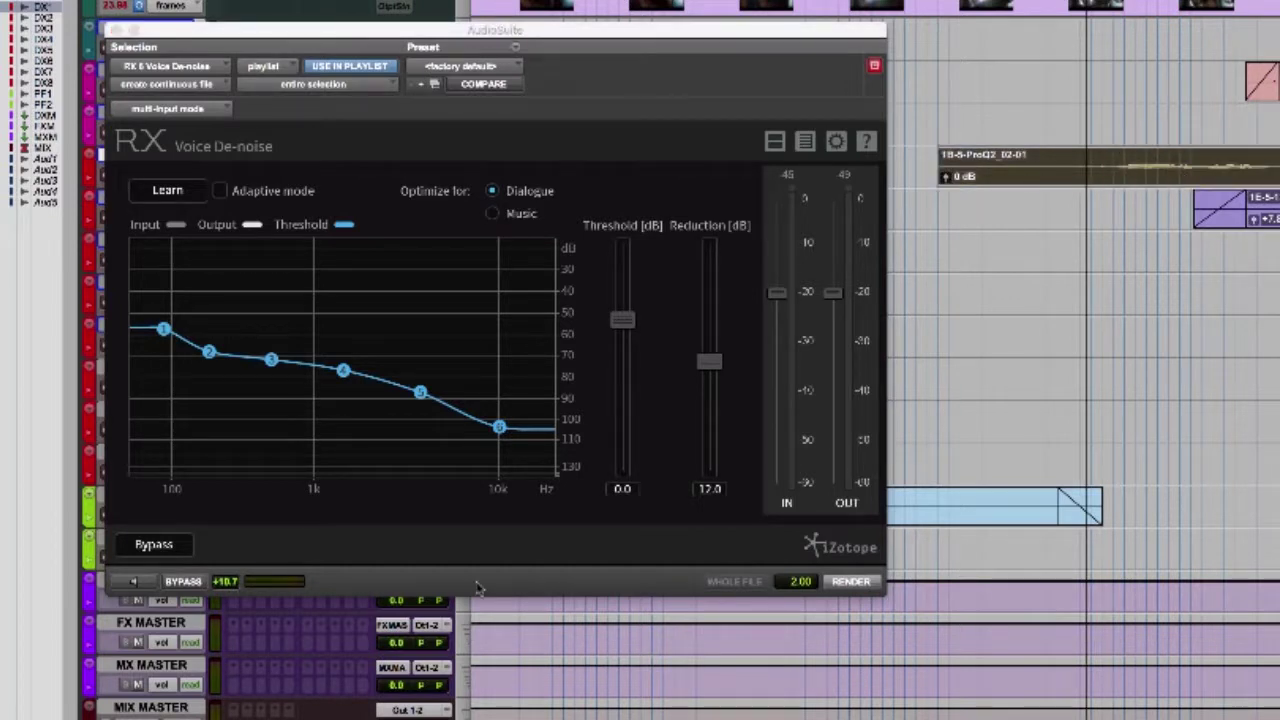
left_click(136, 584)
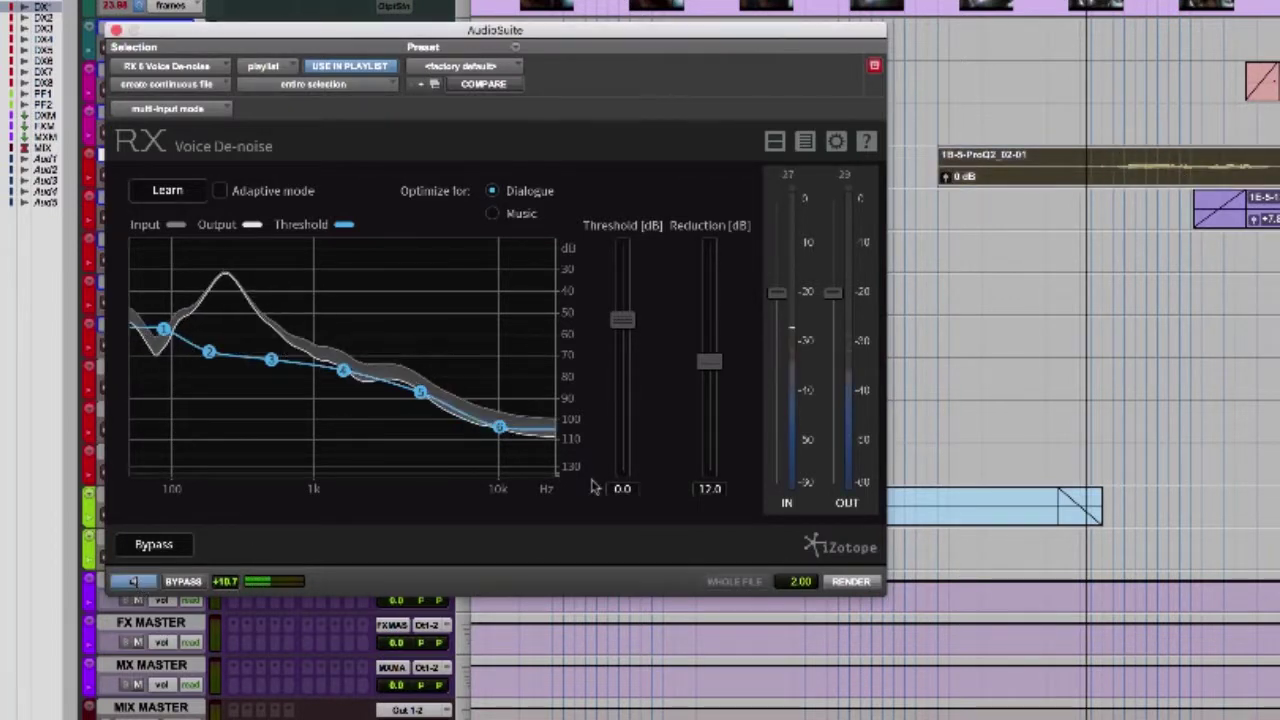
left_click(184, 582)
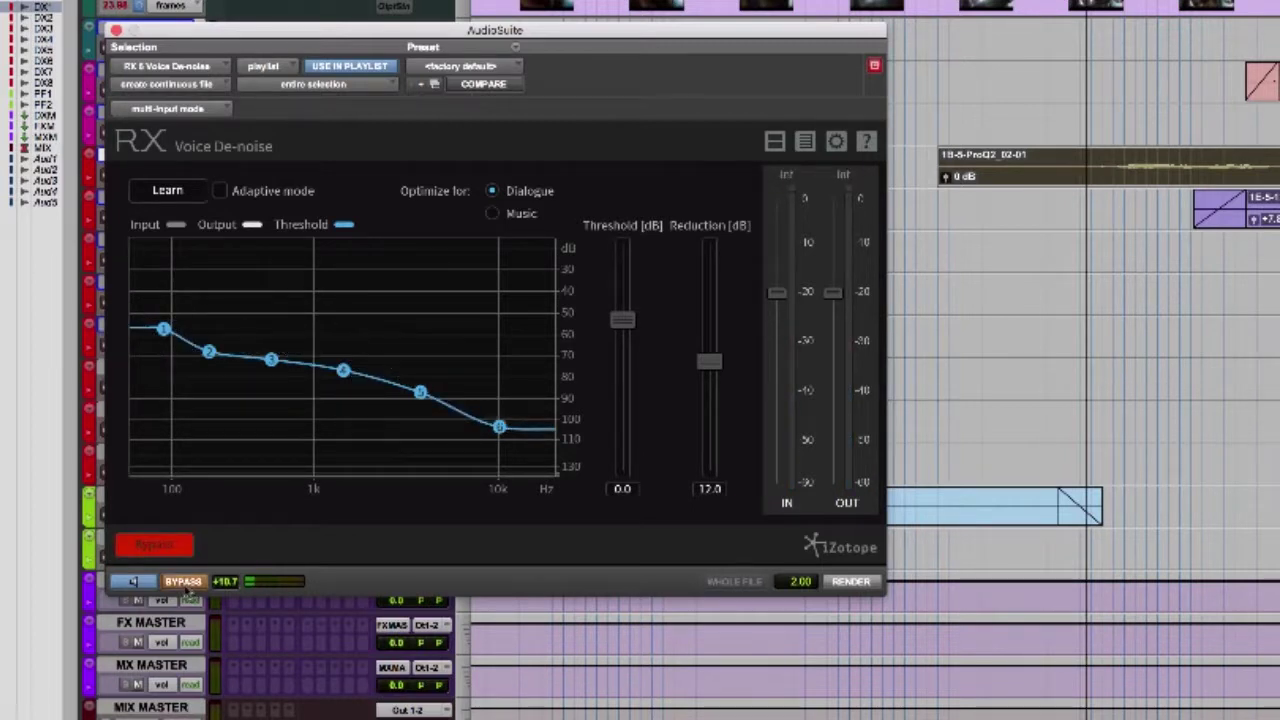
left_click(184, 584)
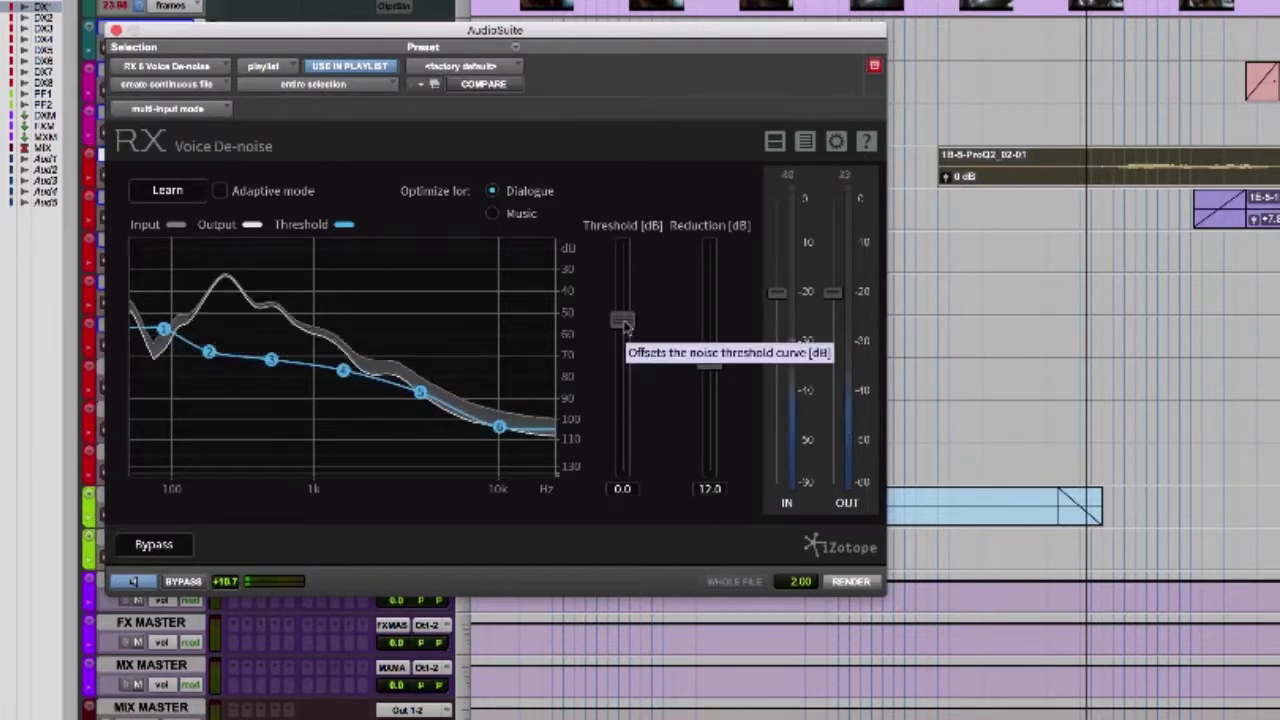
Set the de-noise threshold to -1.7 dB and the reduction to 10.9 dB, comparing the preview against the bypassed sound
left_click_drag(624, 322, 622, 340)
left_click_drag(708, 364, 708, 372)
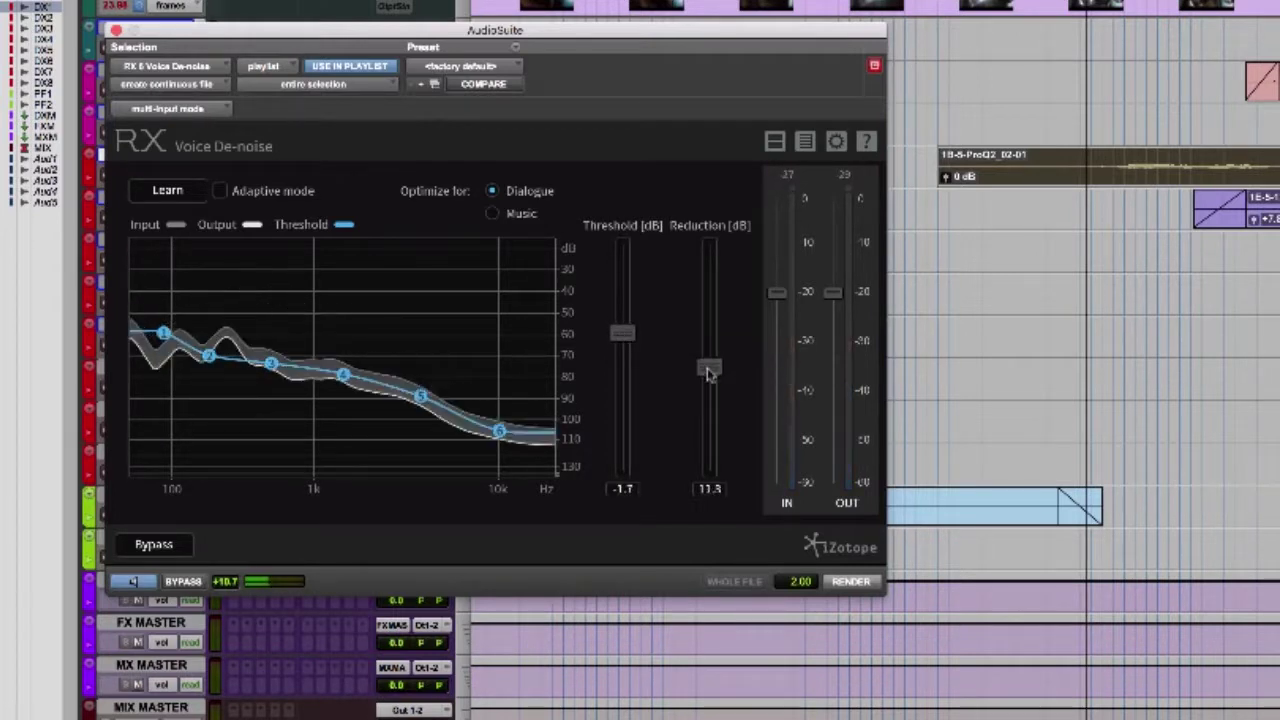
left_click(182, 584)
left_click(182, 584)
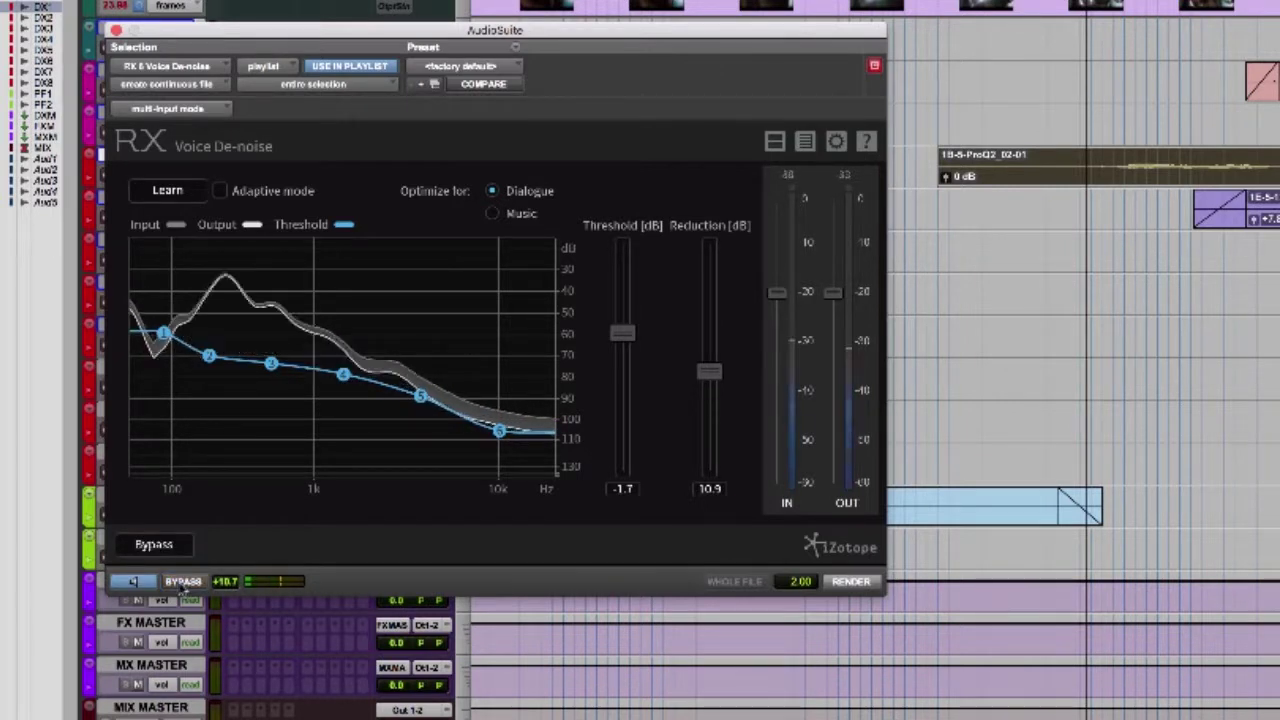
left_click(182, 584)
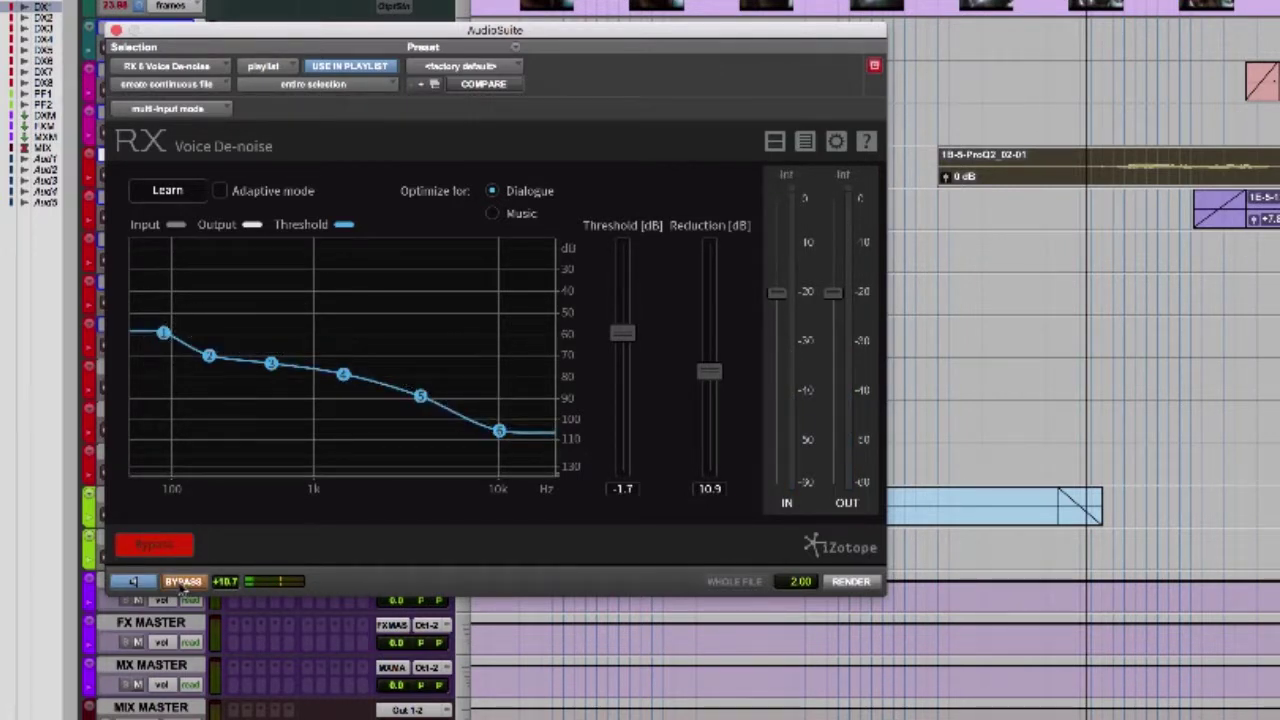
left_click(182, 584)
Set the noise reduction to 7.0 dB and compare the result against the bypassed sound
left_click_drag(709, 371, 707, 410)
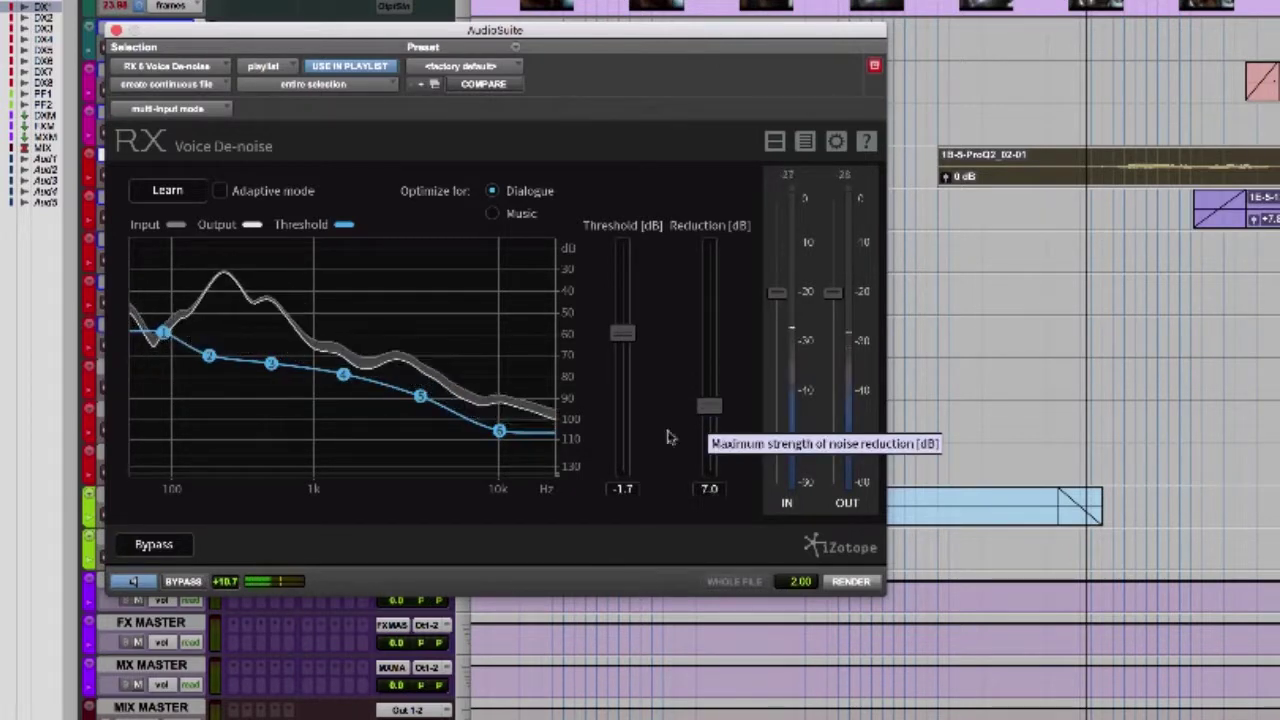
left_click(182, 584)
left_click(182, 586)
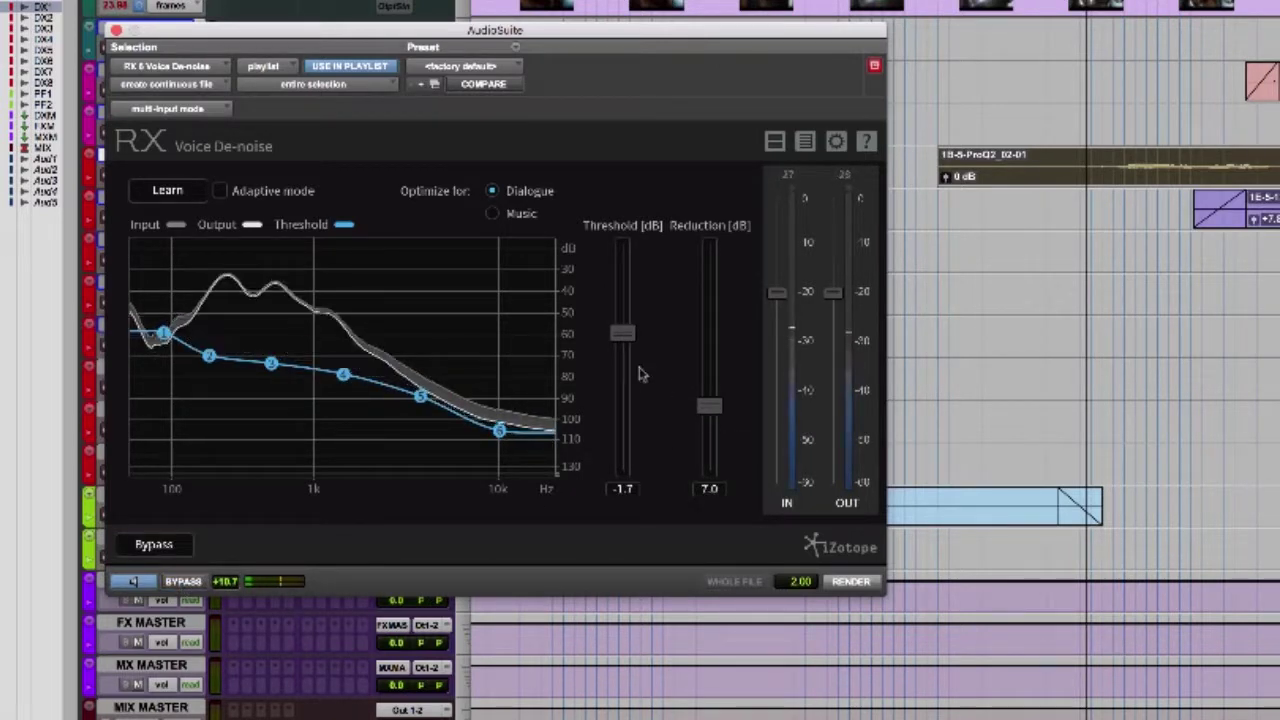
Set the de-noise threshold to -4.8 dB, compare it against the bypassed sound and stop the preview
left_click_drag(621, 335, 622, 360)
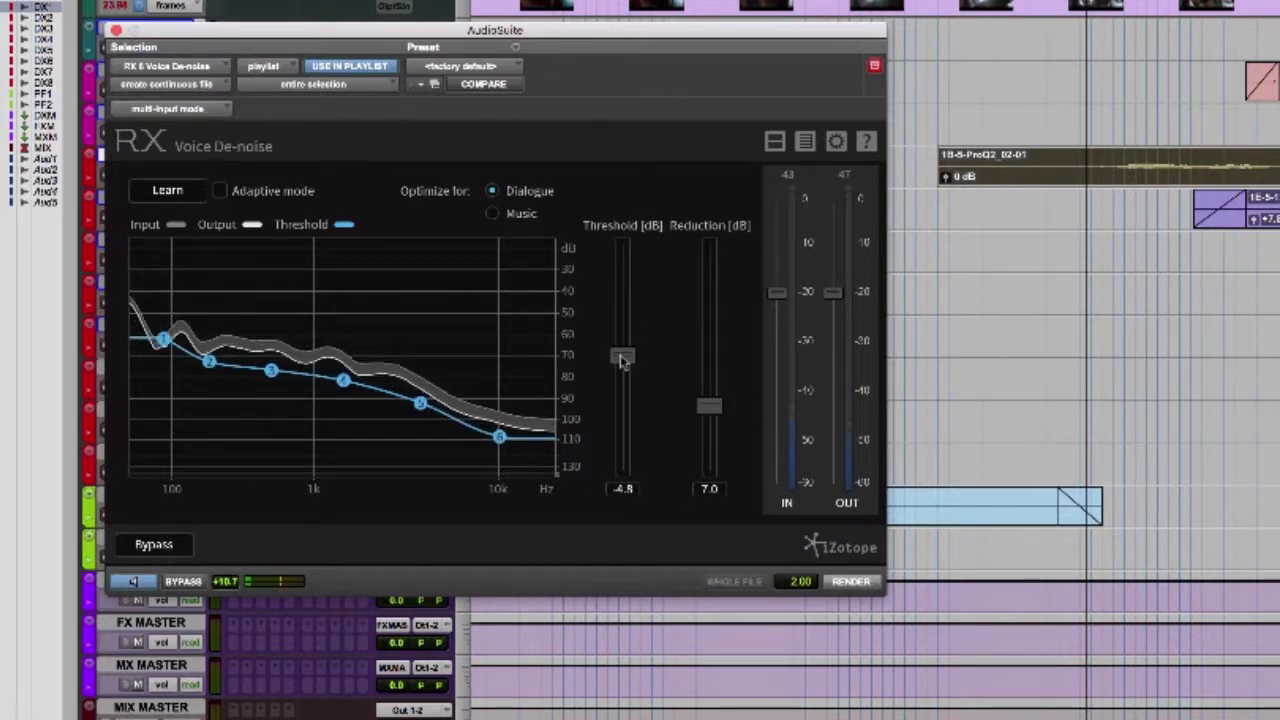
left_click(182, 582)
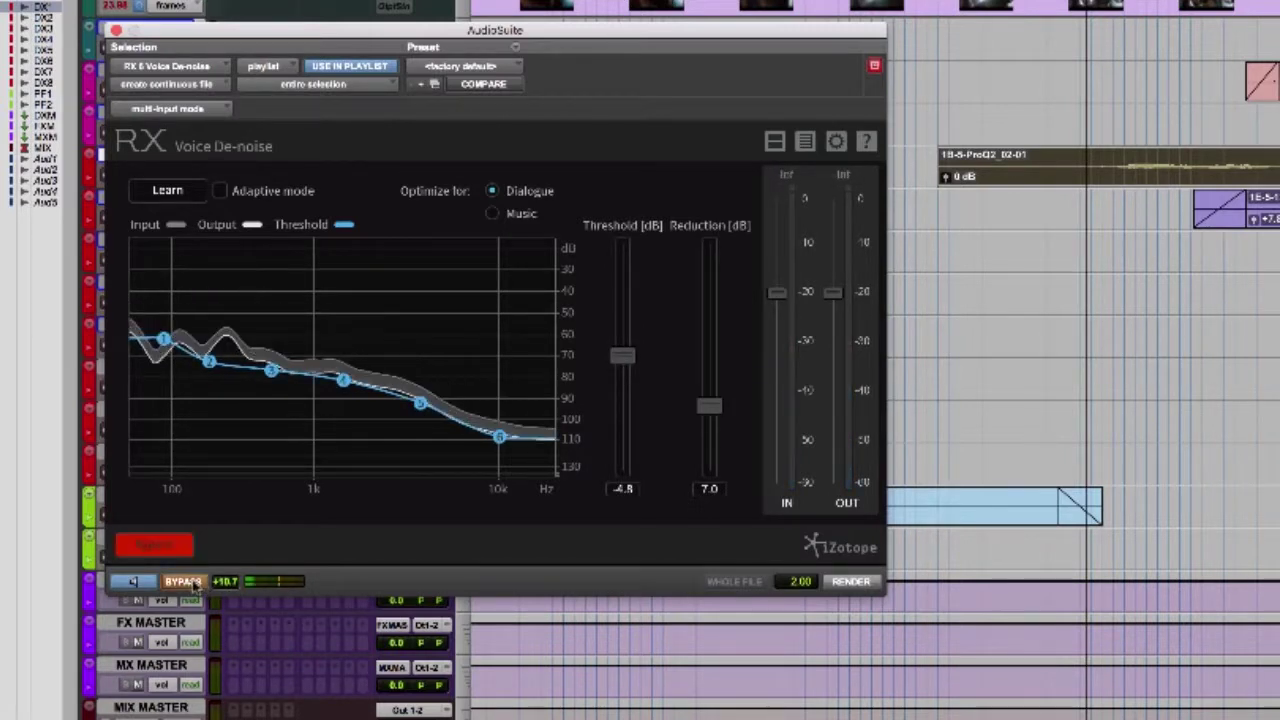
left_click(182, 582)
left_click(133, 581)
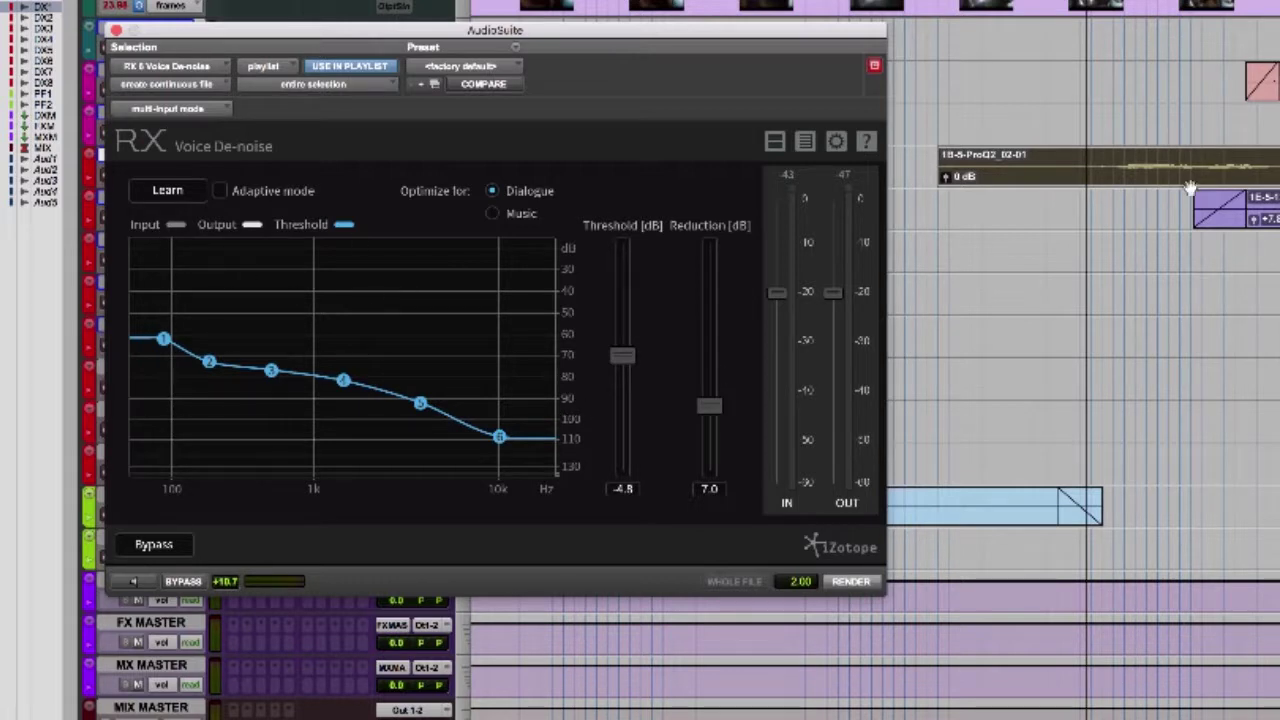
Preview the clip and lower threshold curve point 6, near 10 kHz, to -116 dB
left_click(130, 585)
mouse_move(500, 437)
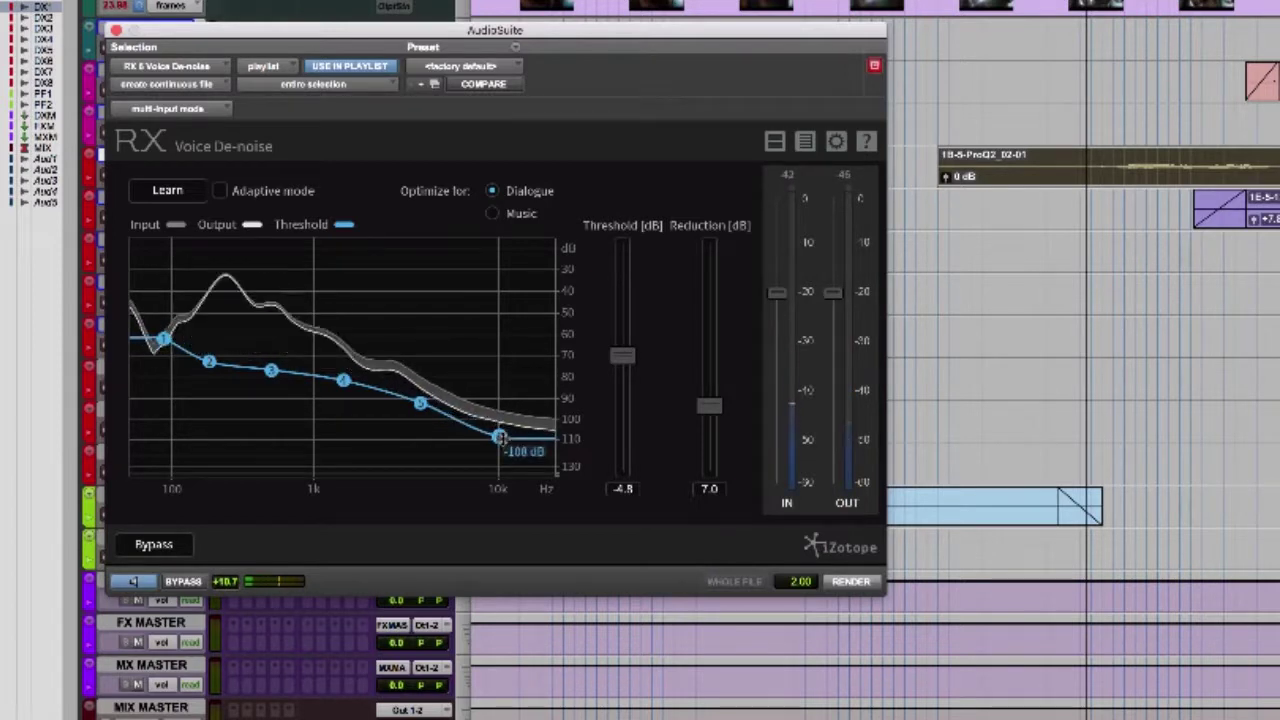
left_click_drag(500, 437, 499, 449)
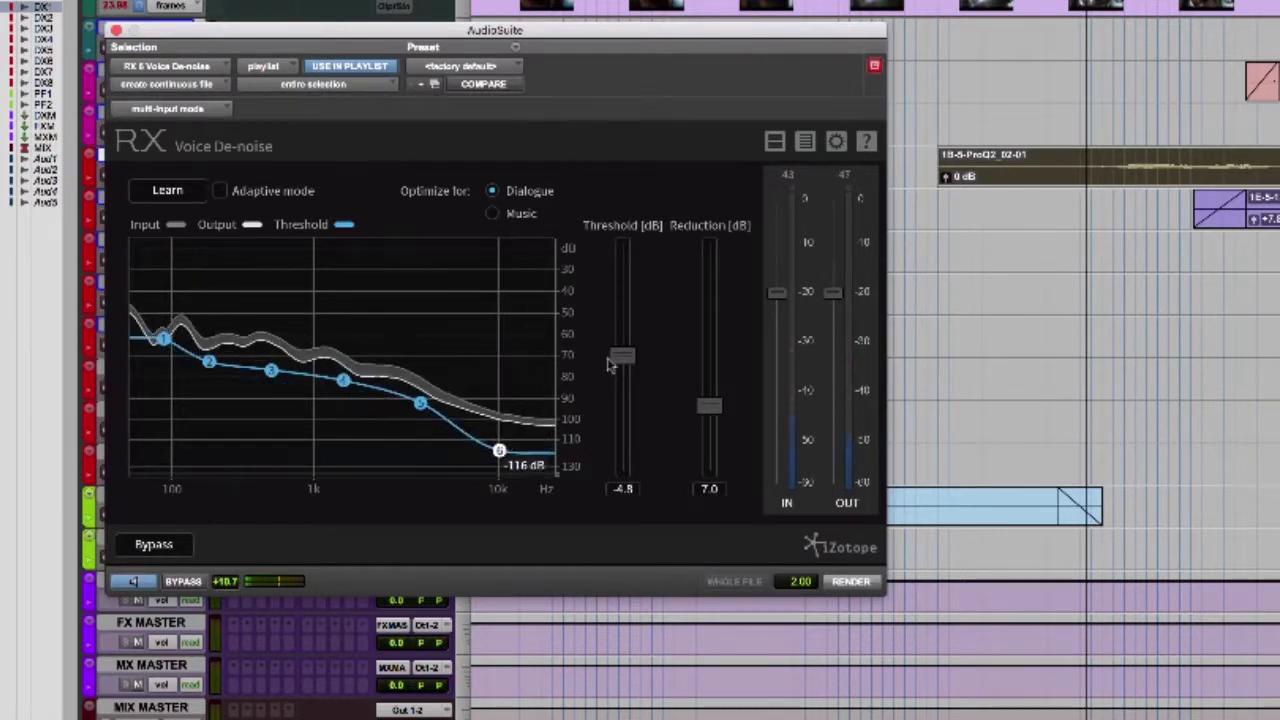
Set the de-noise threshold to -0.9 dB and curve point 5 to -93.4 dB, comparing the preview against the bypassed sound
left_click_drag(621, 356, 614, 326)
left_click_drag(420, 397, 420, 406)
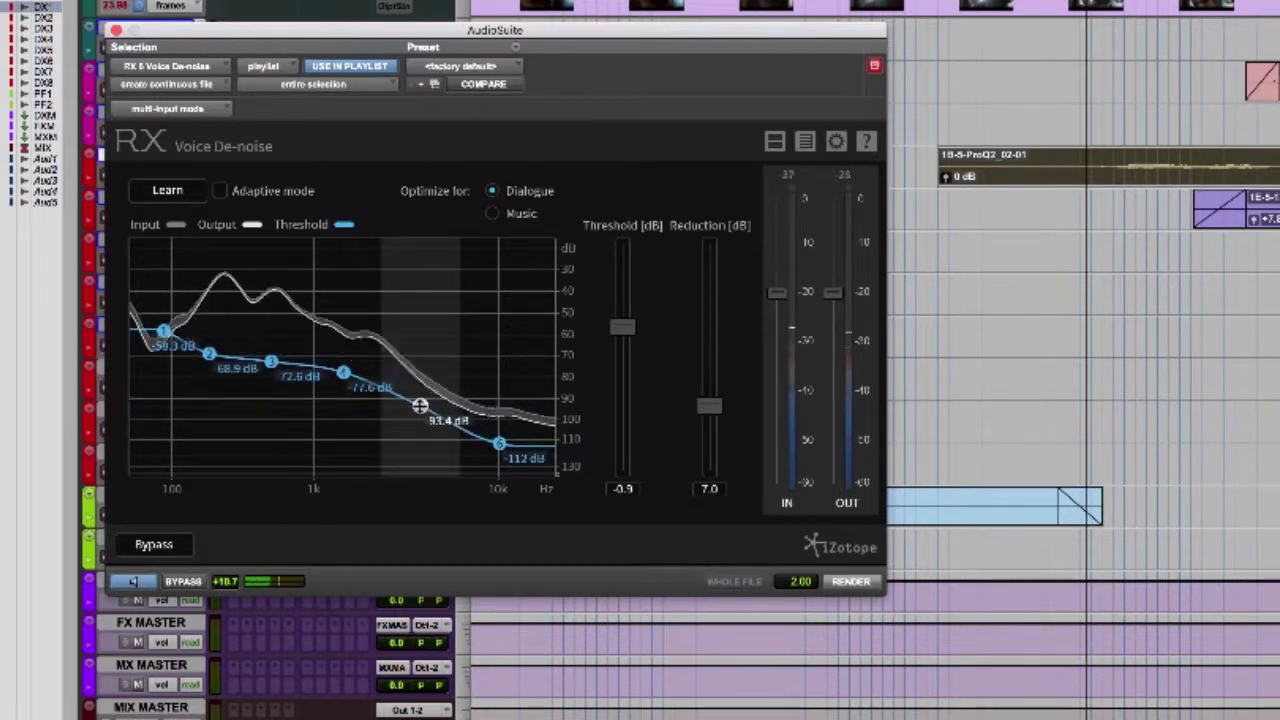
left_click(185, 585)
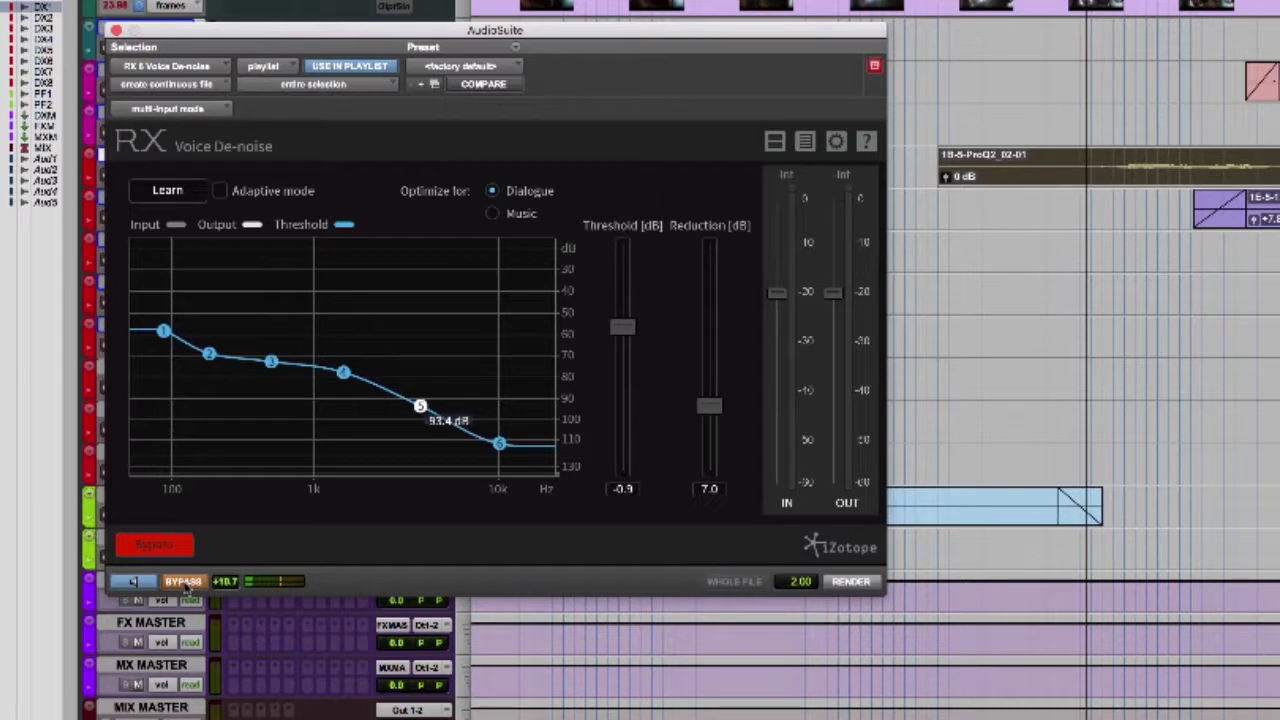
left_click(185, 585)
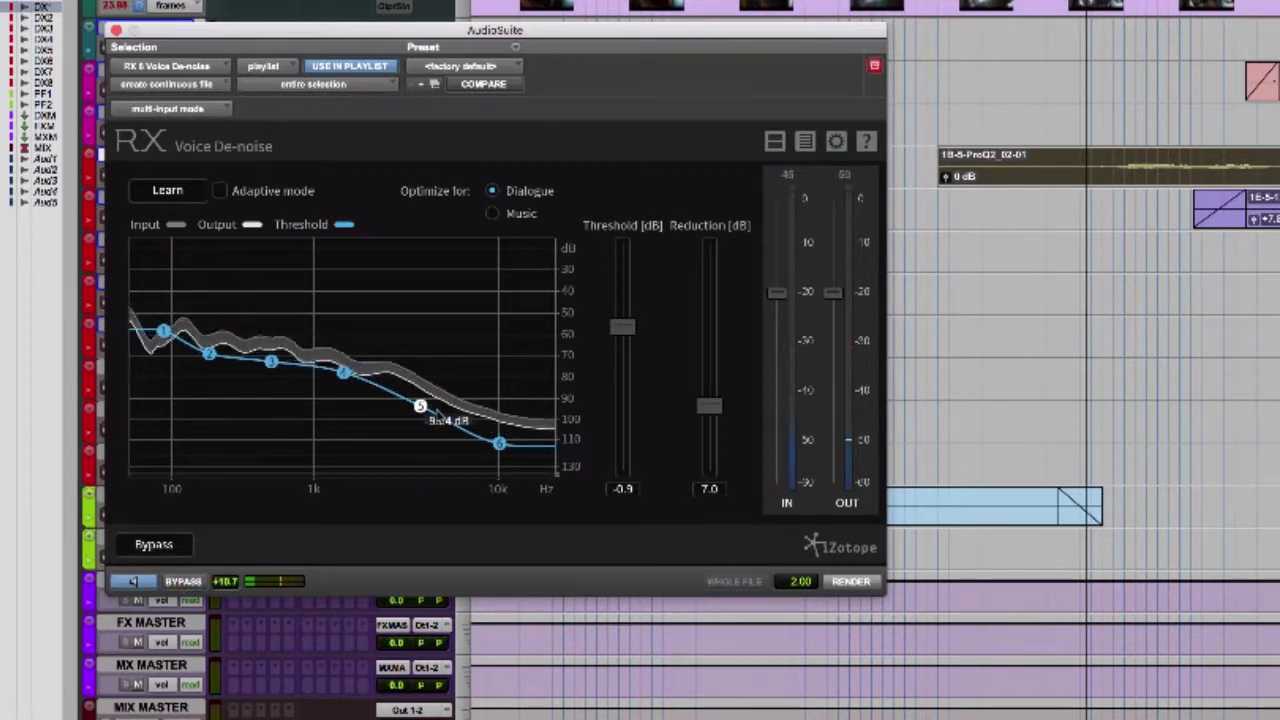
left_click(185, 585)
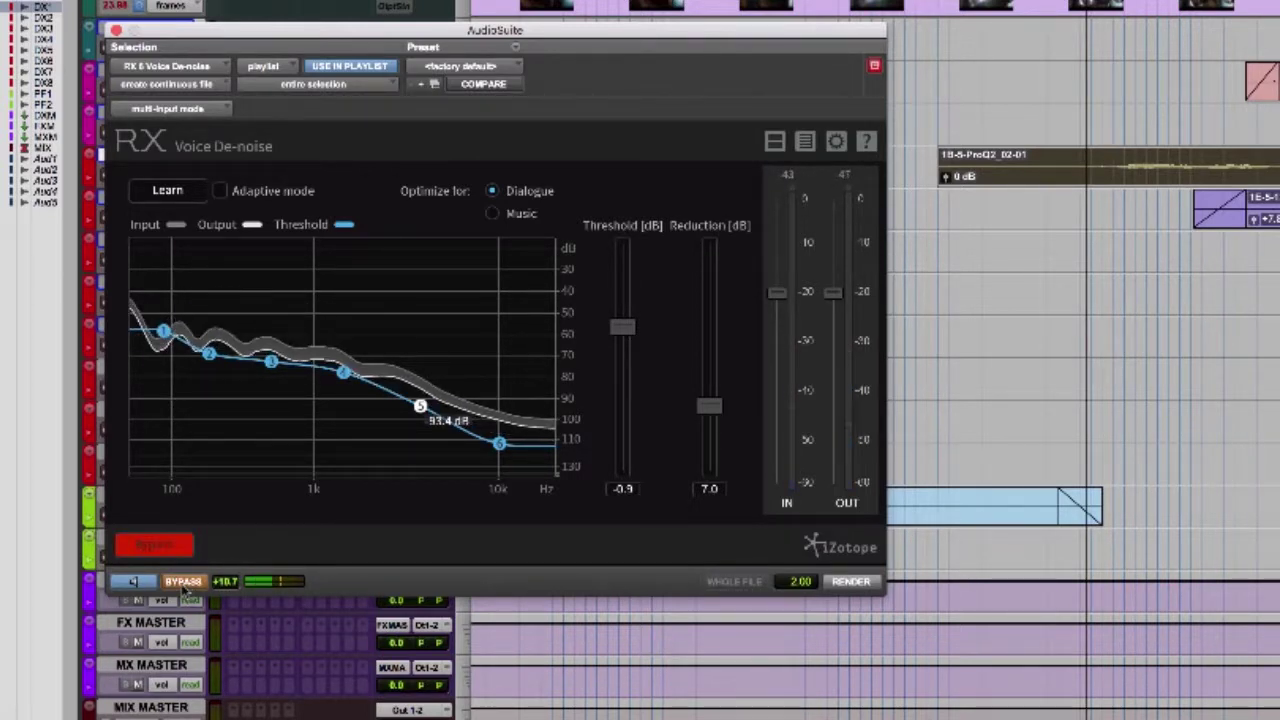
left_click(184, 586)
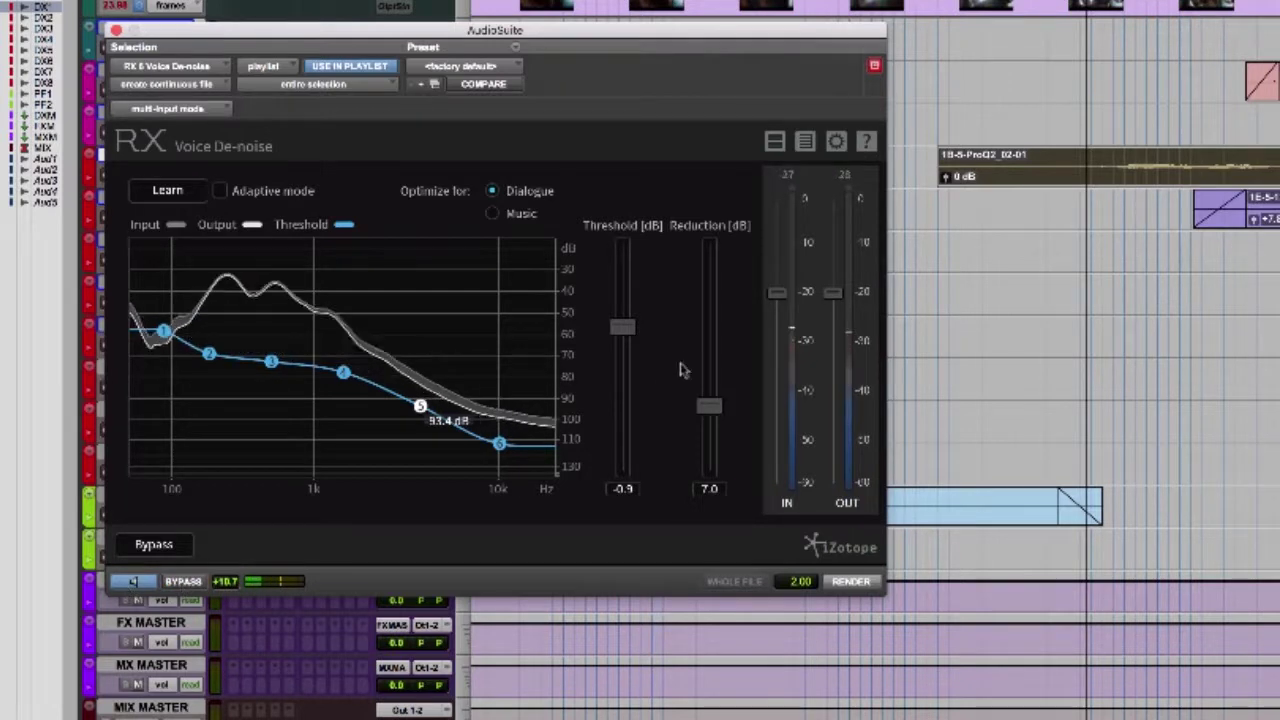
Set the noise reduction to 10.2 dB, compare it against the bypassed sound and stop the preview
left_click_drag(709, 405, 708, 376)
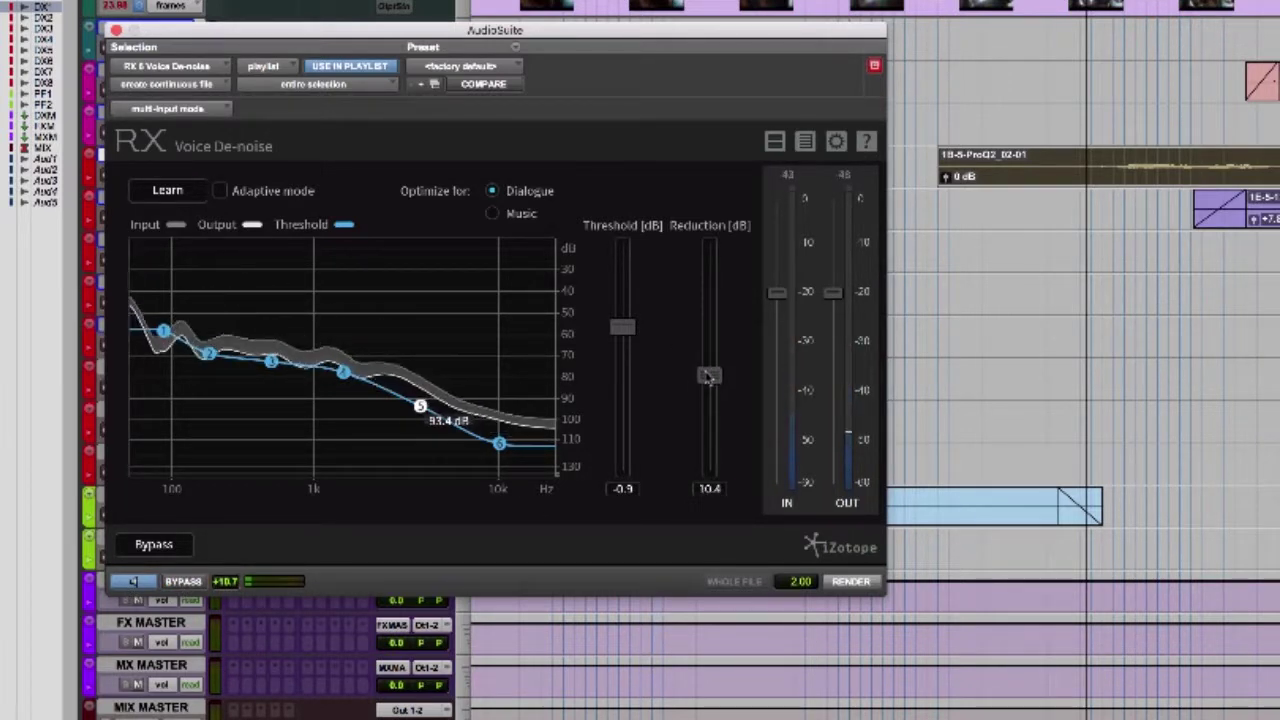
left_click(165, 551)
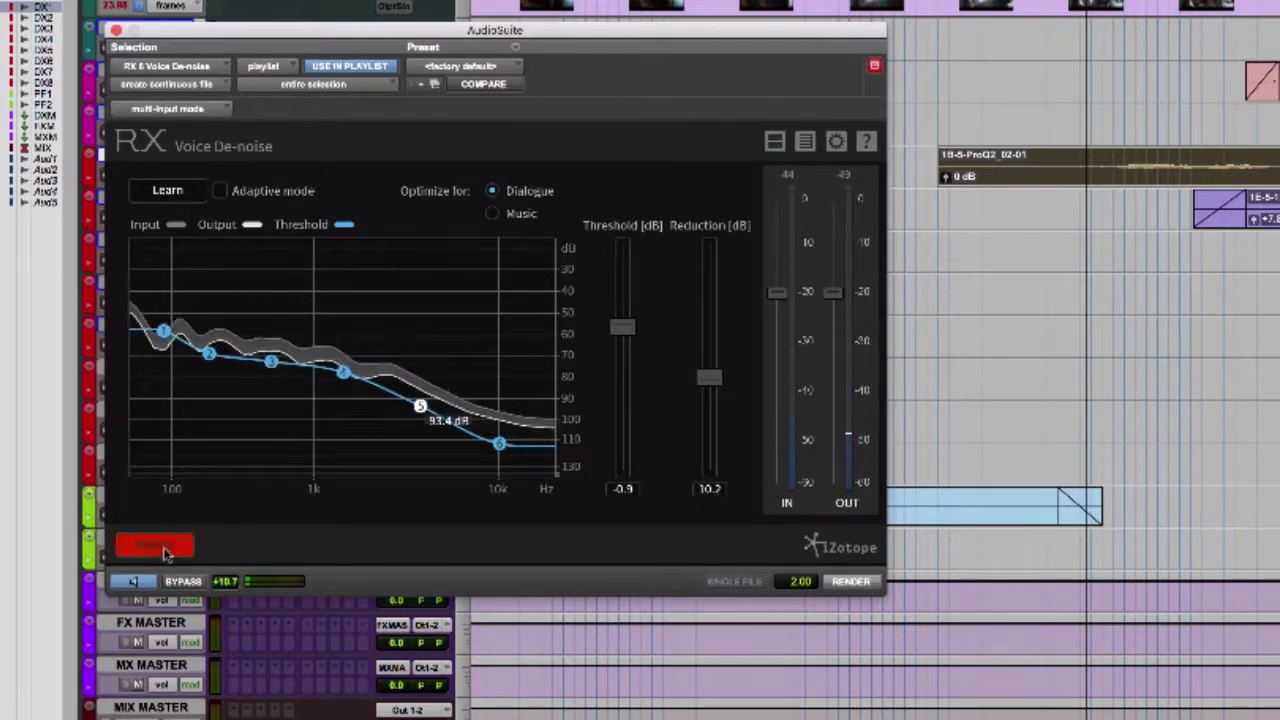
left_click(165, 552)
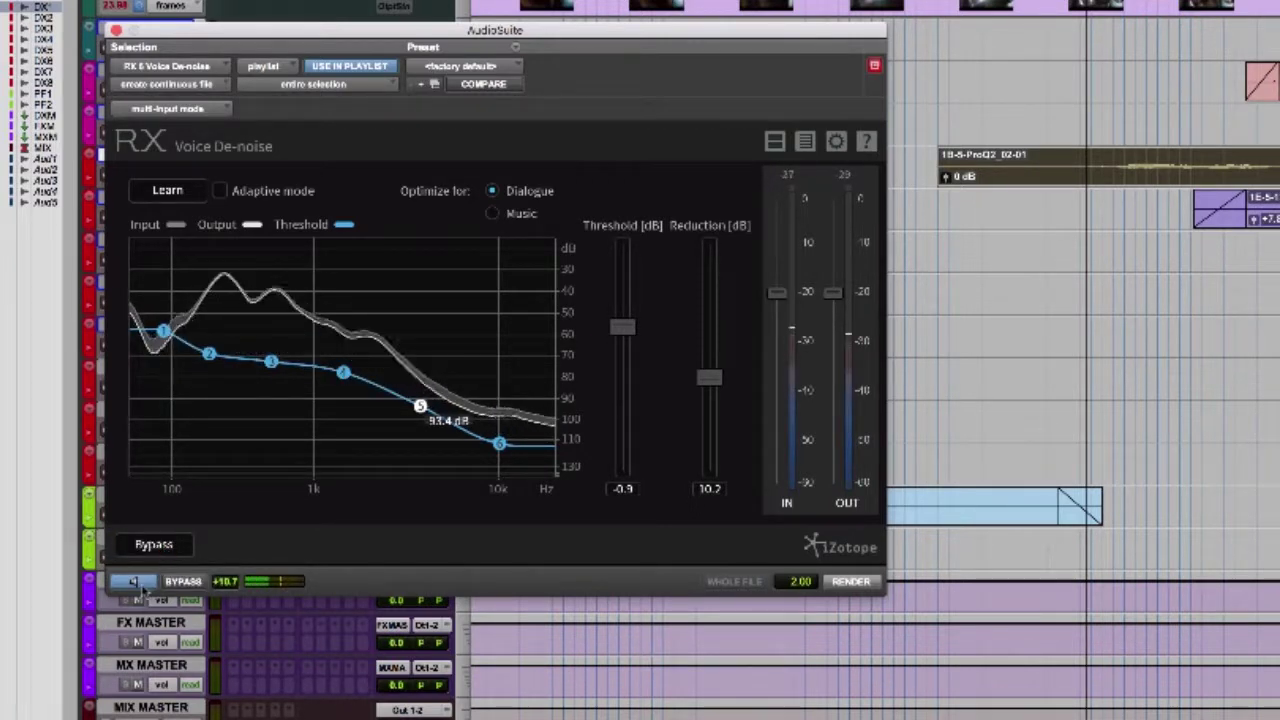
left_click(136, 583)
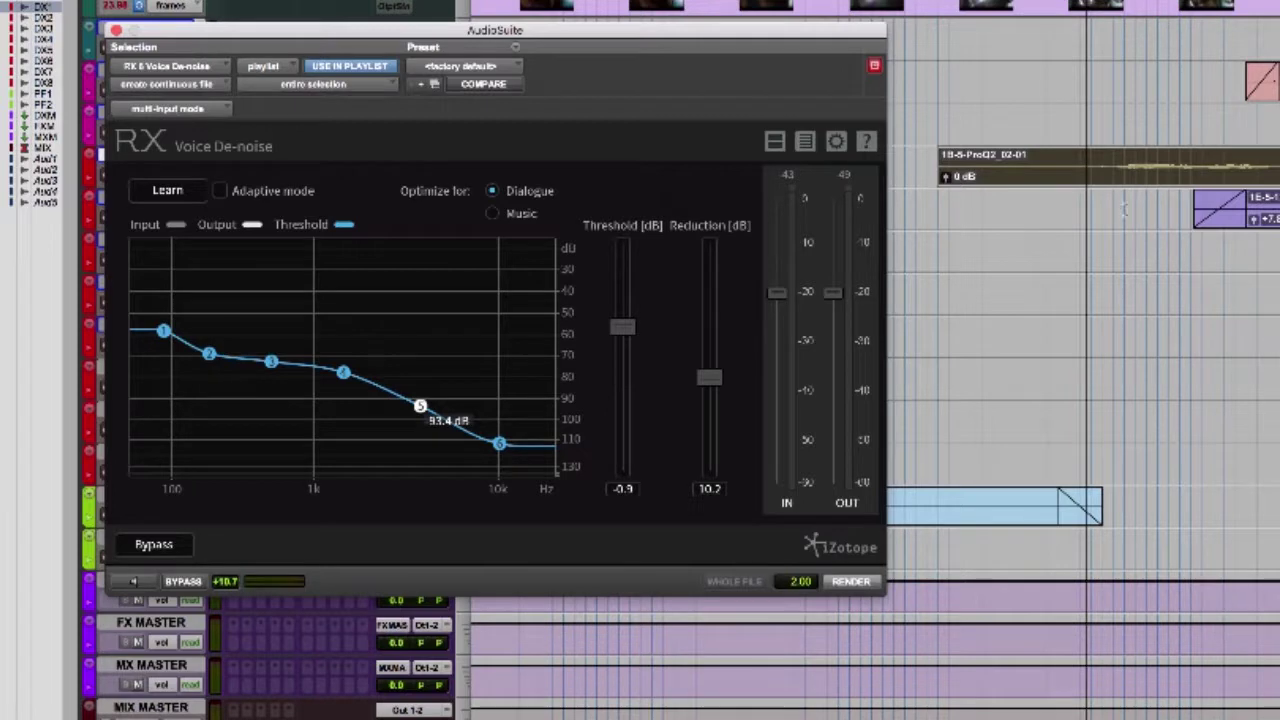
Check the DX1 track's playlists for a safety copy, leaving the current playlist active
left_click_drag(695, 28, 803, 350)
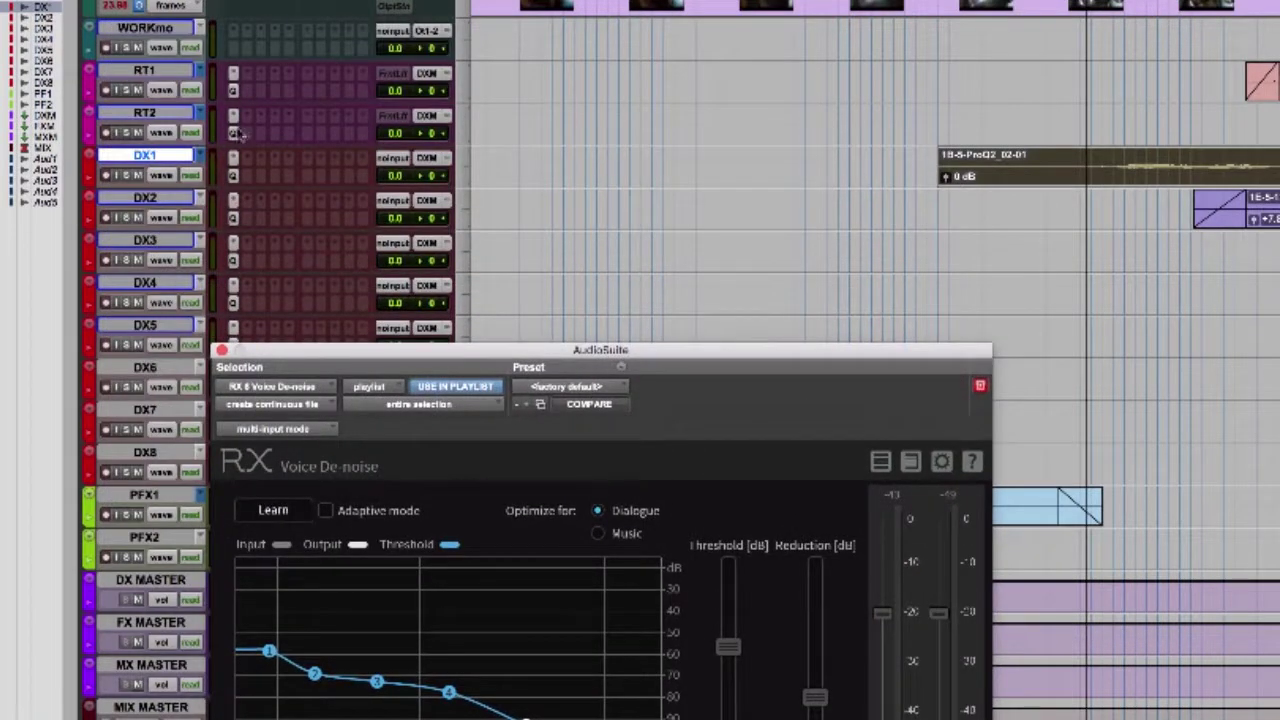
left_click(200, 157)
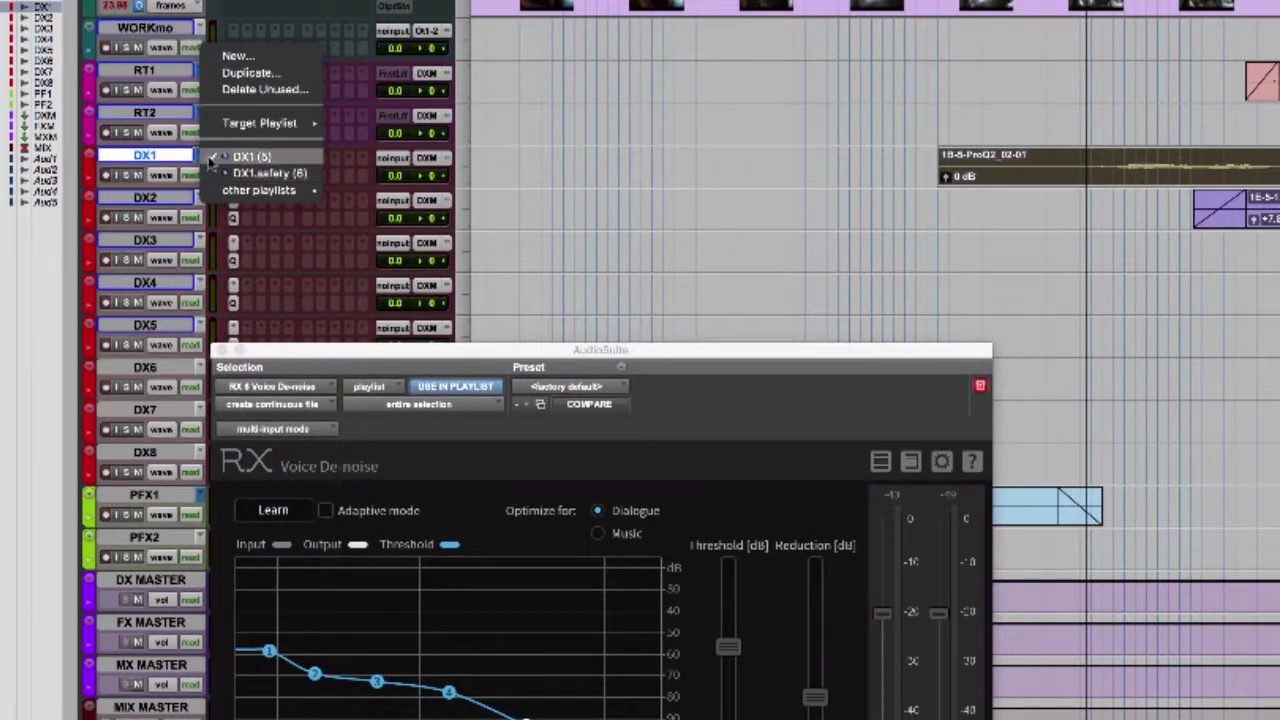
left_click(212, 158)
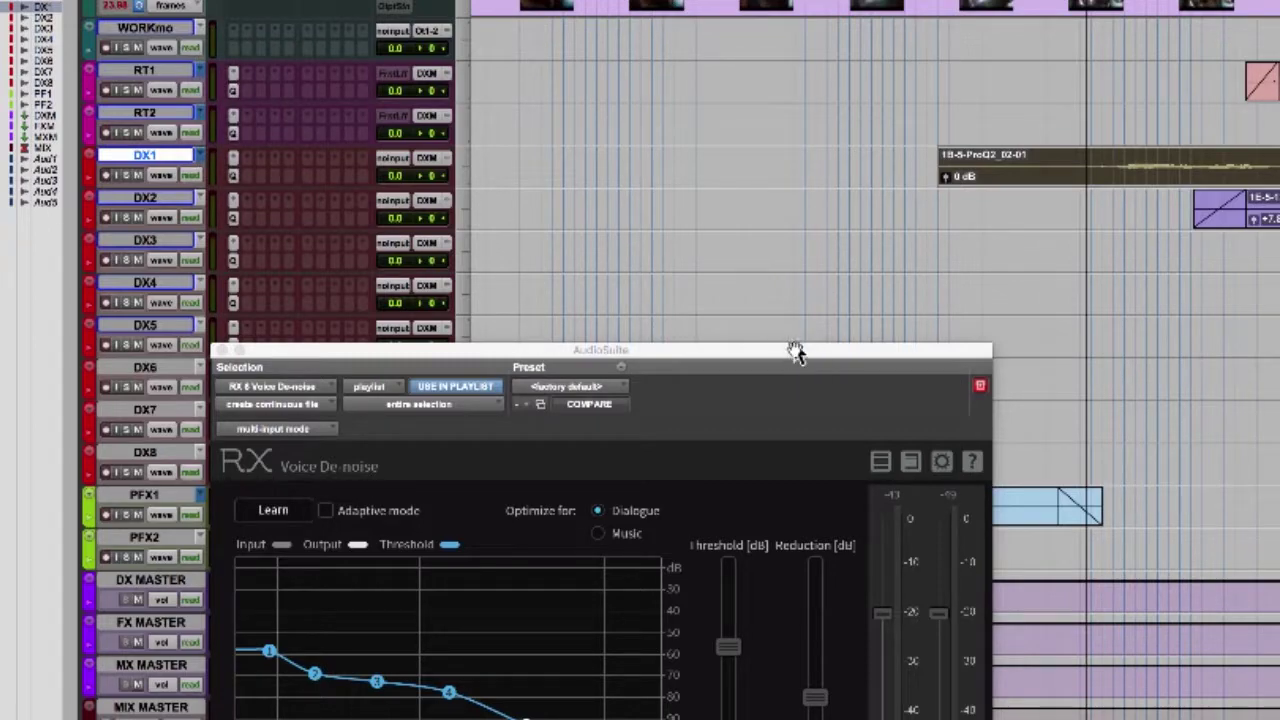
left_click_drag(797, 351, 750, 0)
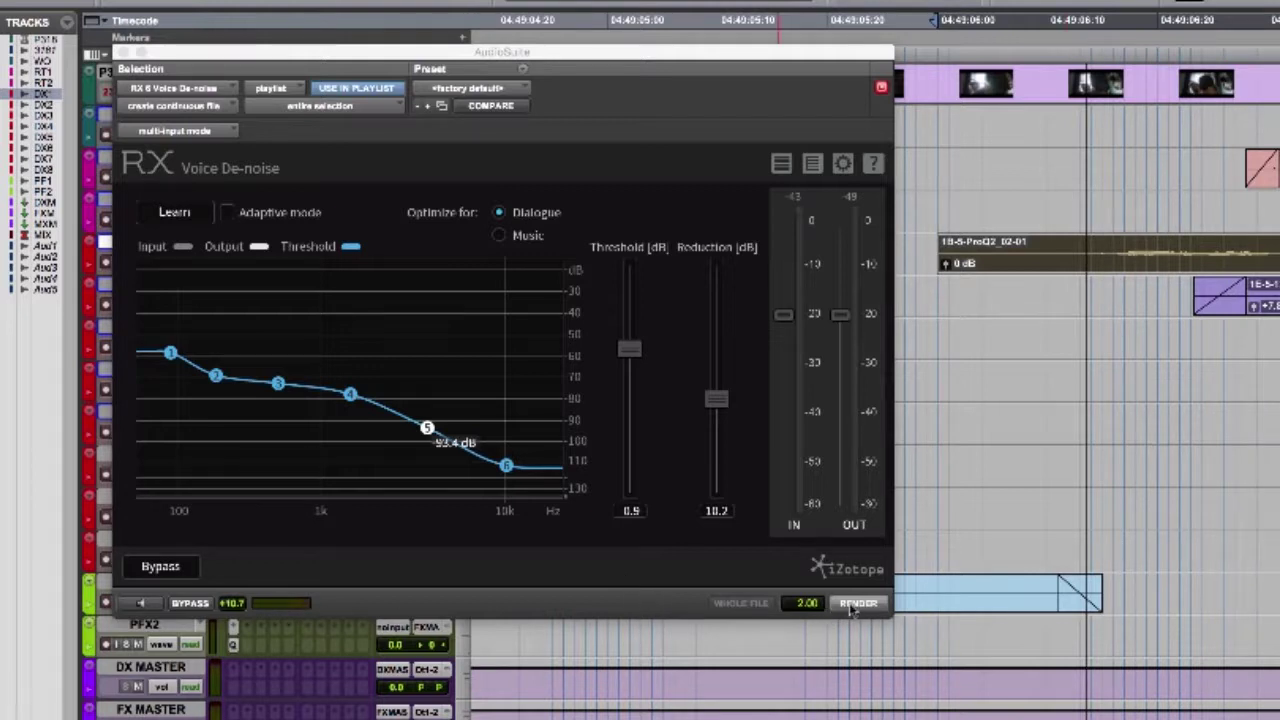
Render the DX1 clip with de-noise as individual files, clip by clip, with a handle length of 6.00
left_click(175, 106)
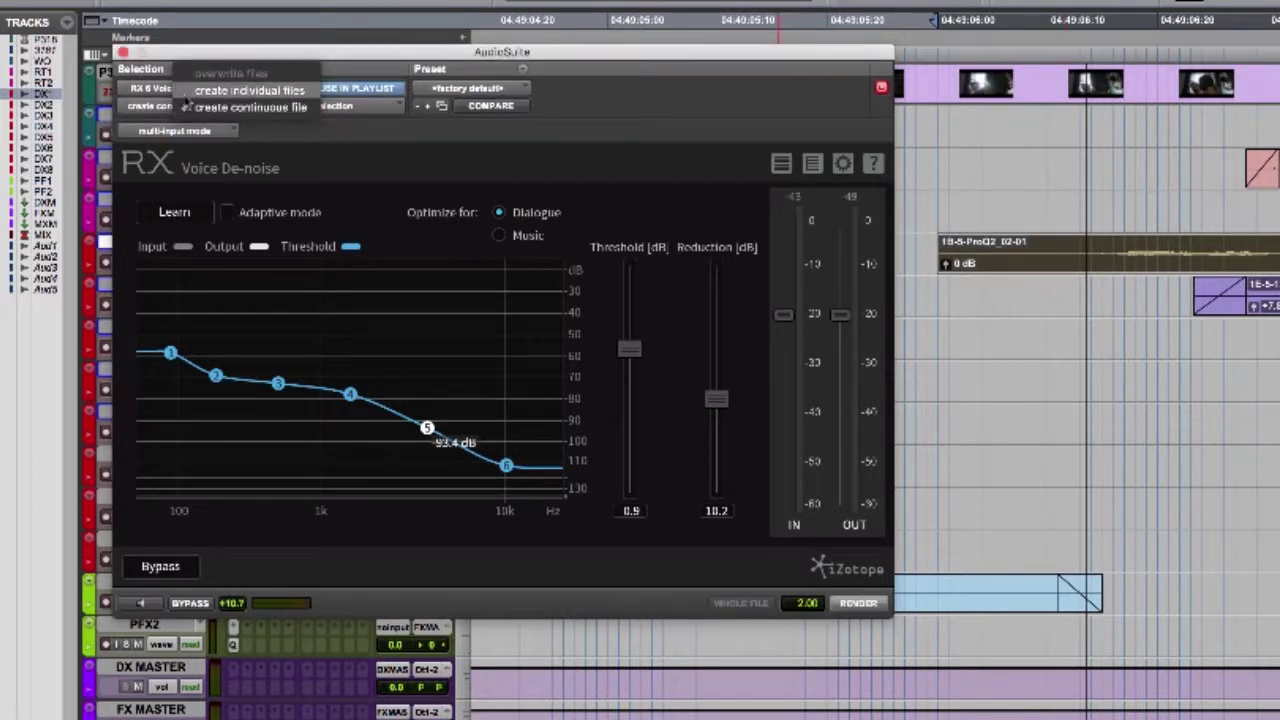
left_click(186, 96)
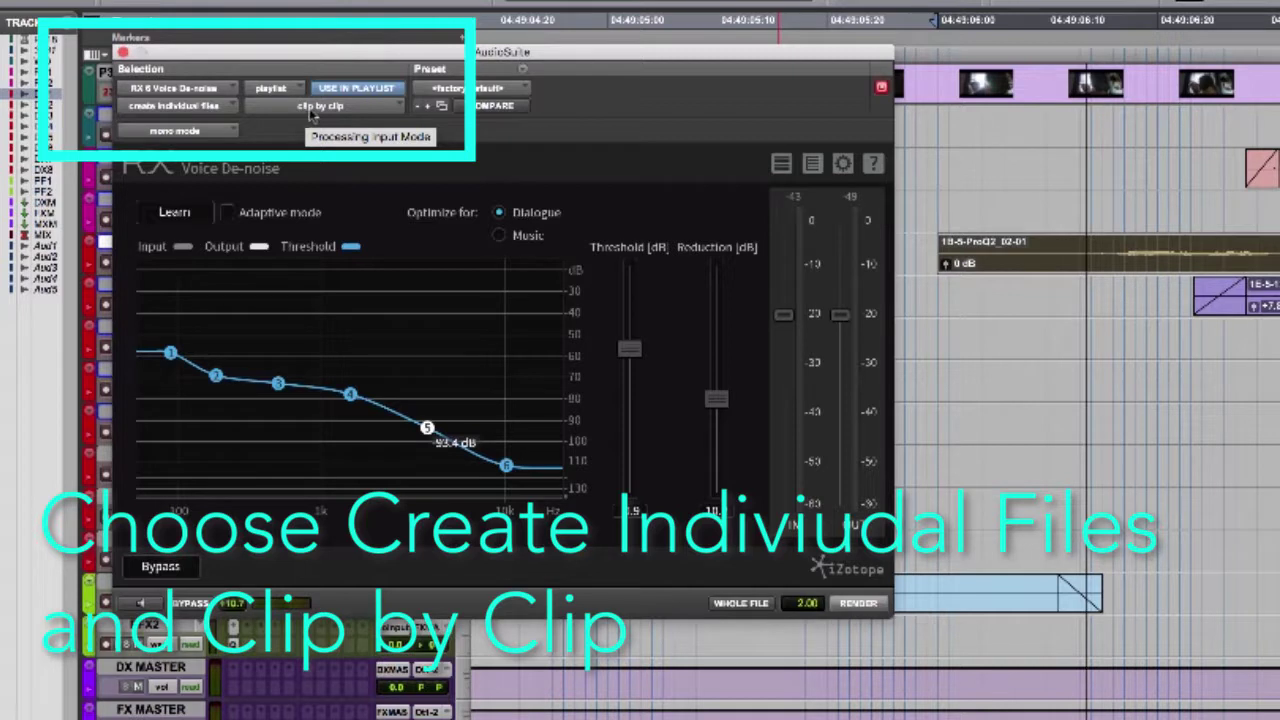
left_click(804, 605)
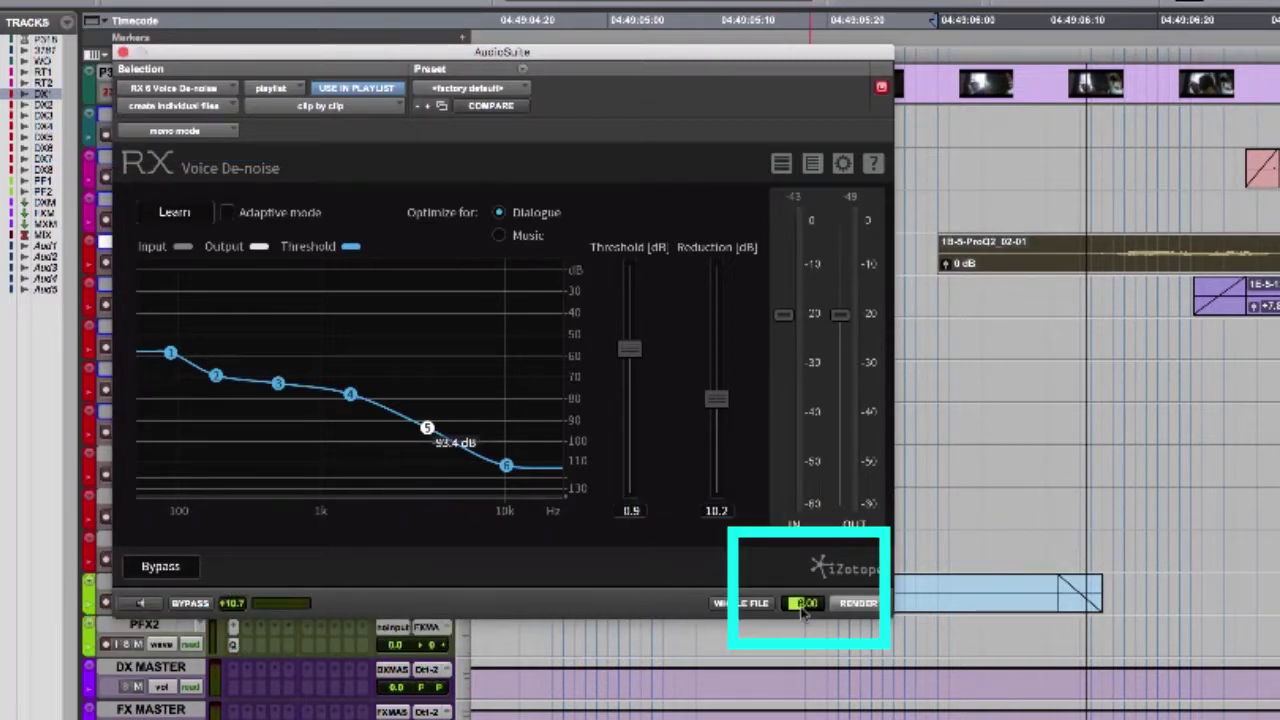
left_click(855, 606)
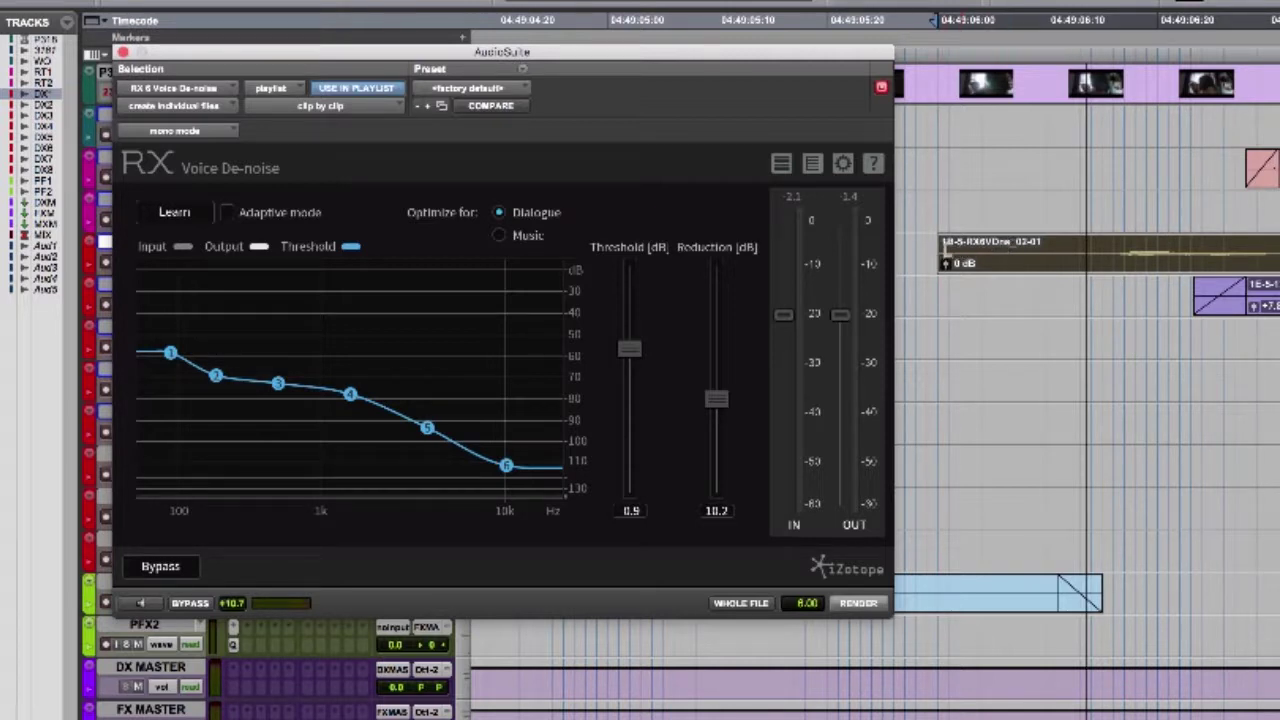
Shorten the start of the rendered DX1 clip with a fade-in and play the scene from before it
left_click_drag(945, 252, 1077, 251)
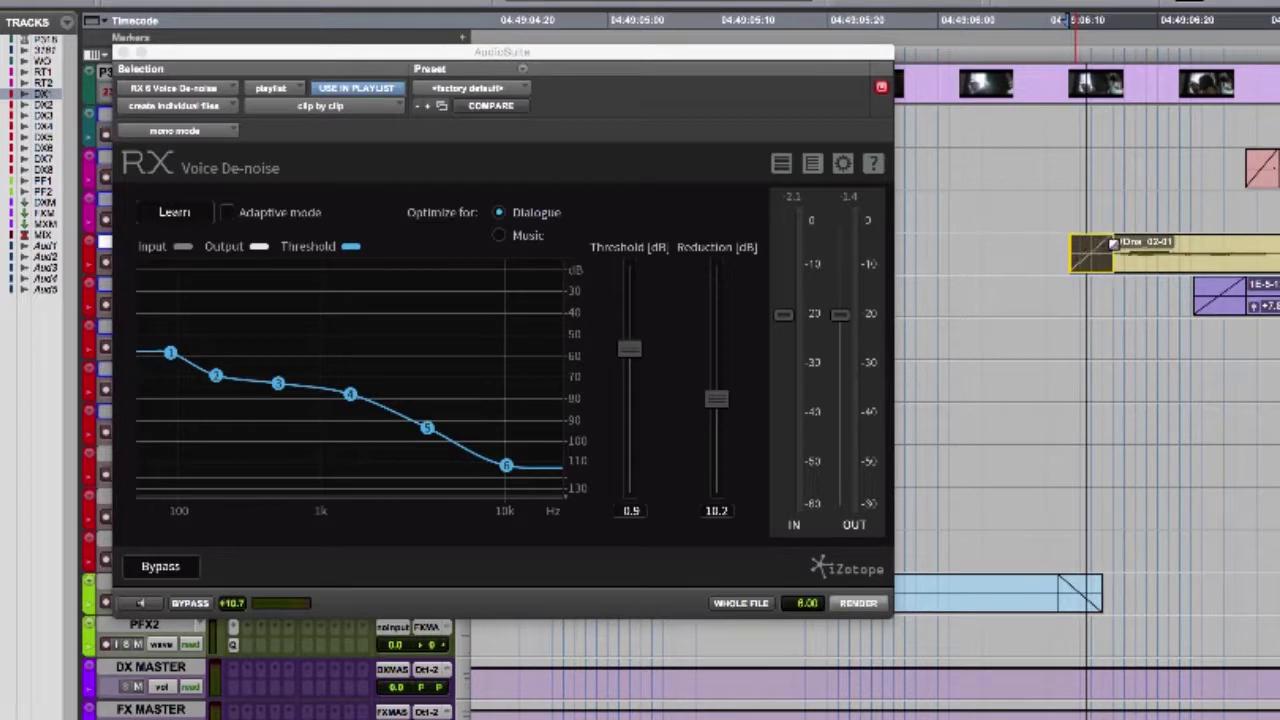
left_click(982, 245)
key("space")
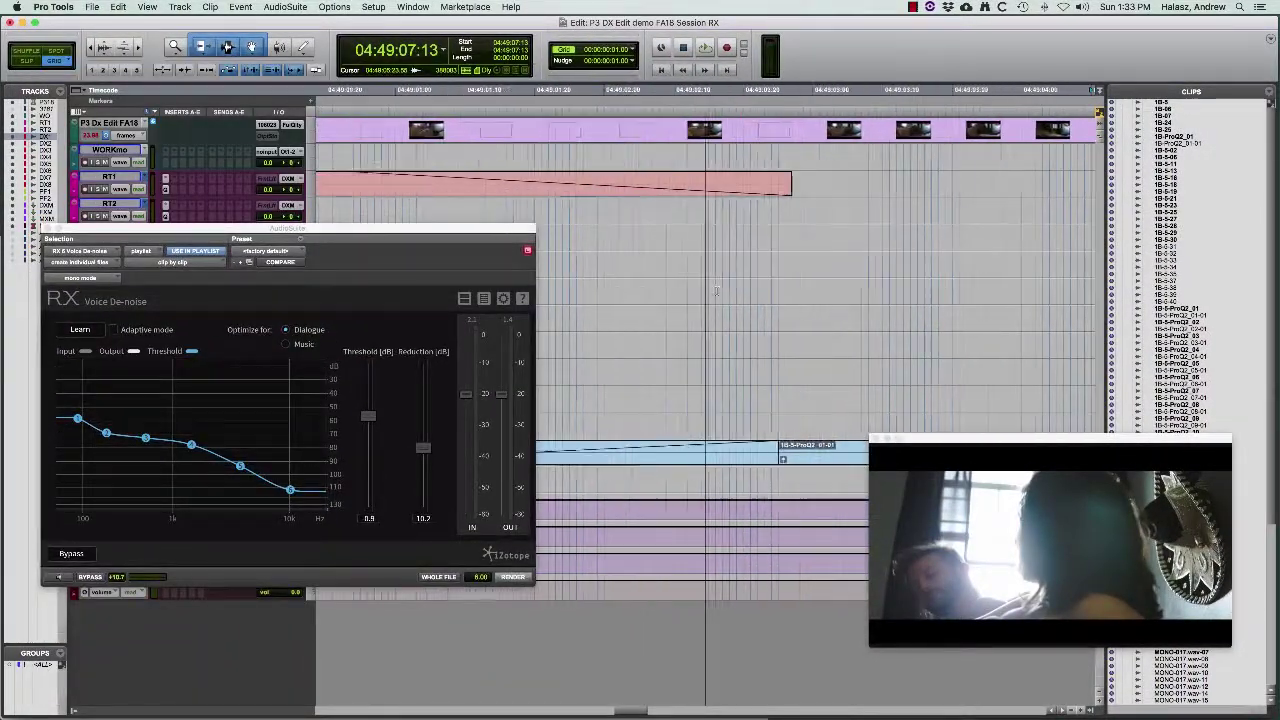
Select the MONO-017 room tone clip on track RT1, starting at 04:48:52:18, and keep it clear of the plug-in window
scroll(716, 290, "down", 5)
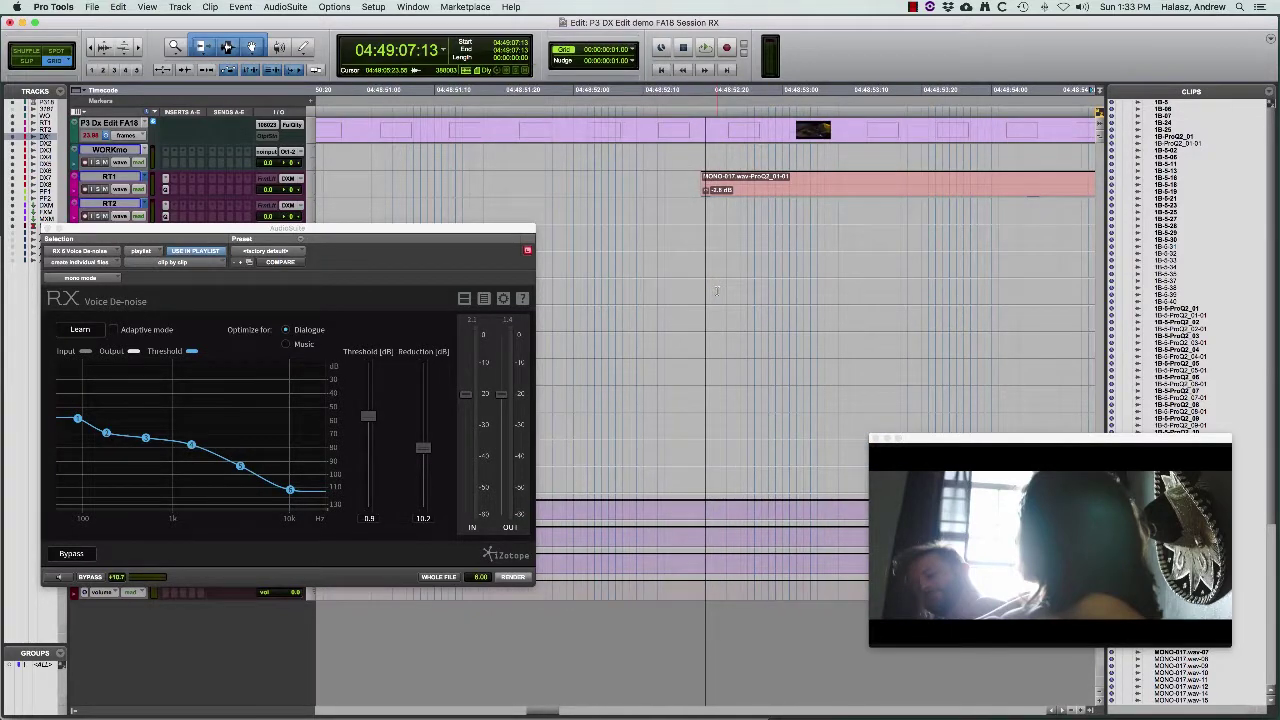
left_click(796, 190)
scroll(807, 232, "right", 4)
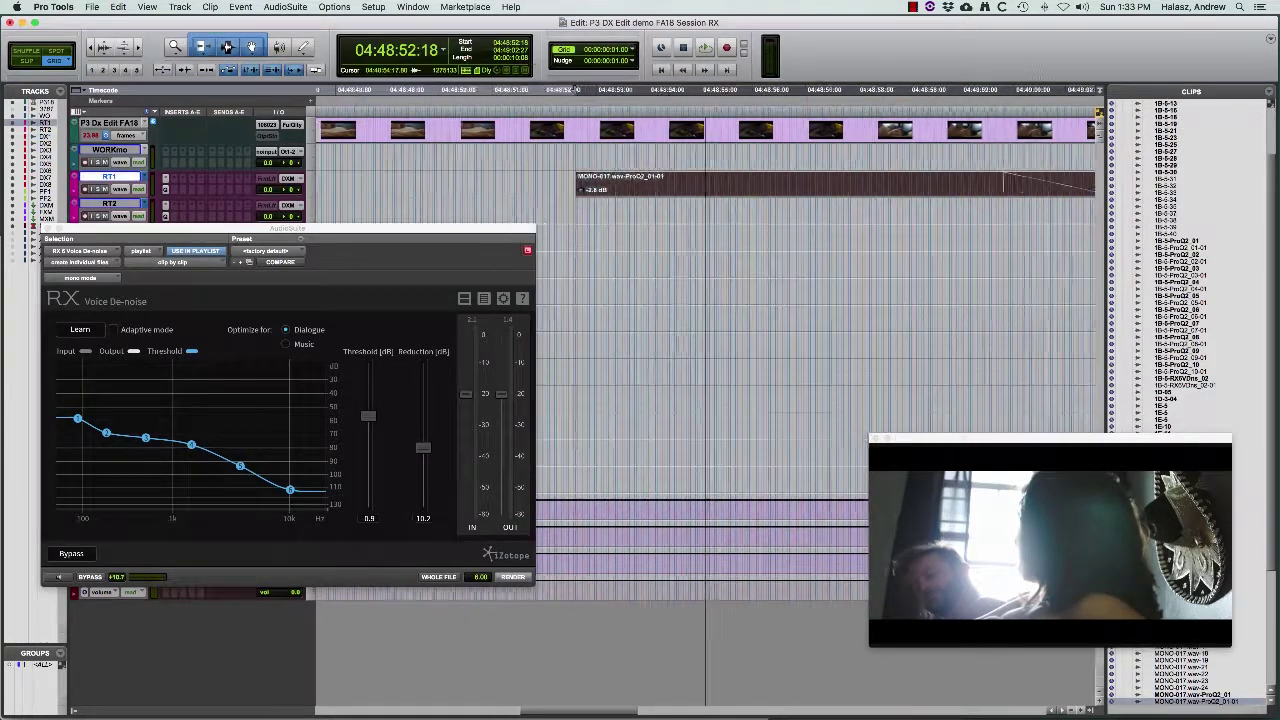
left_click_drag(468, 234, 516, 213)
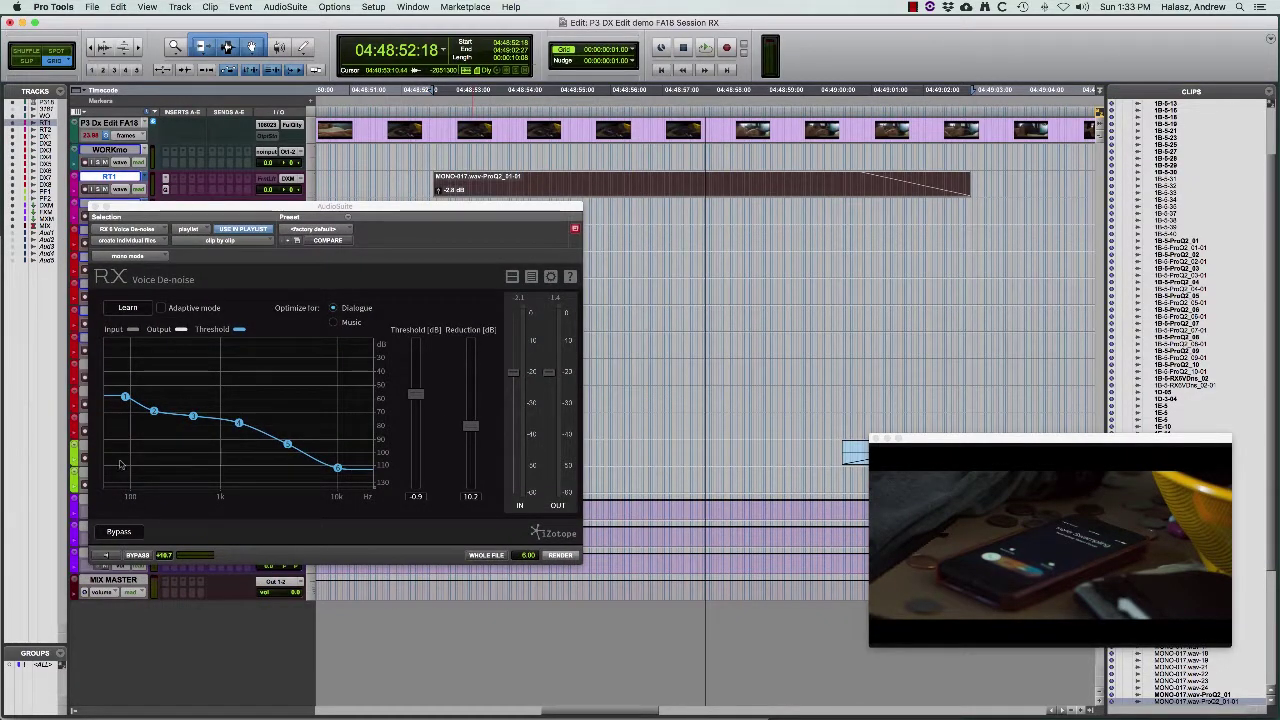
Save the current de-noise settings as a preset named SC1_RT in the RX6VoiceDenoise folder
left_click(350, 222)
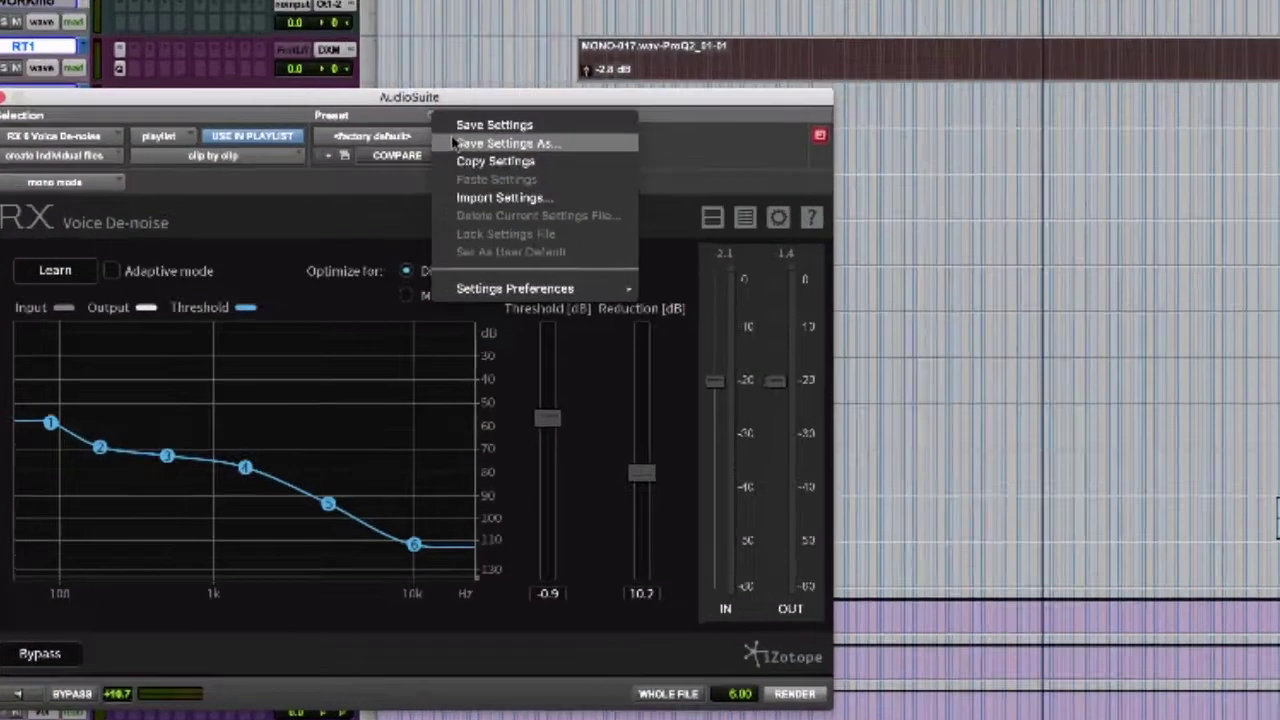
mouse_move(516, 290)
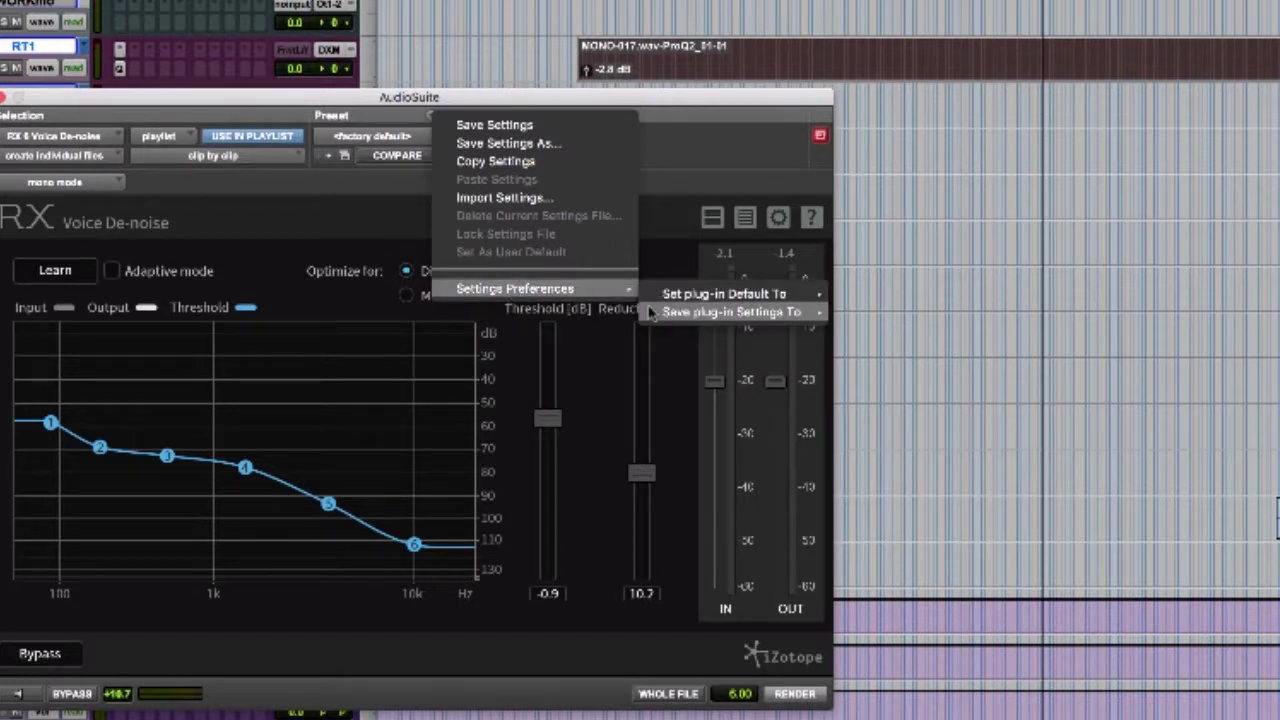
mouse_move(652, 314)
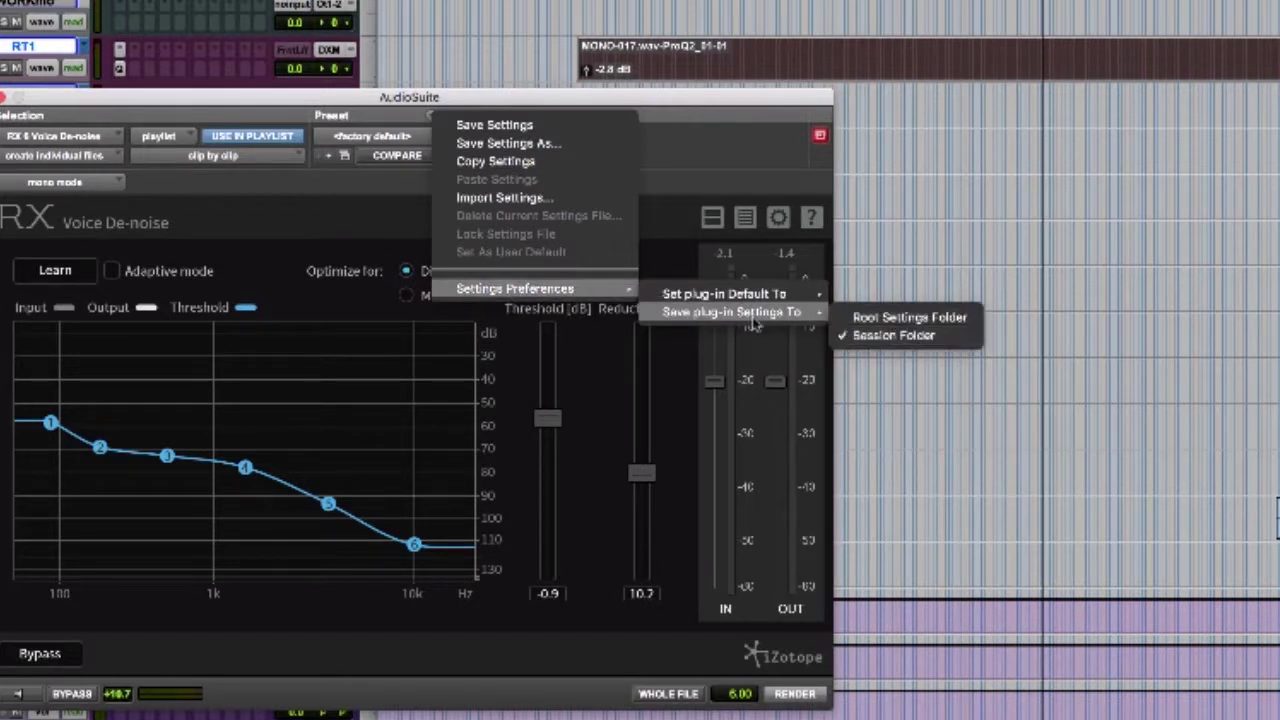
left_click(522, 143)
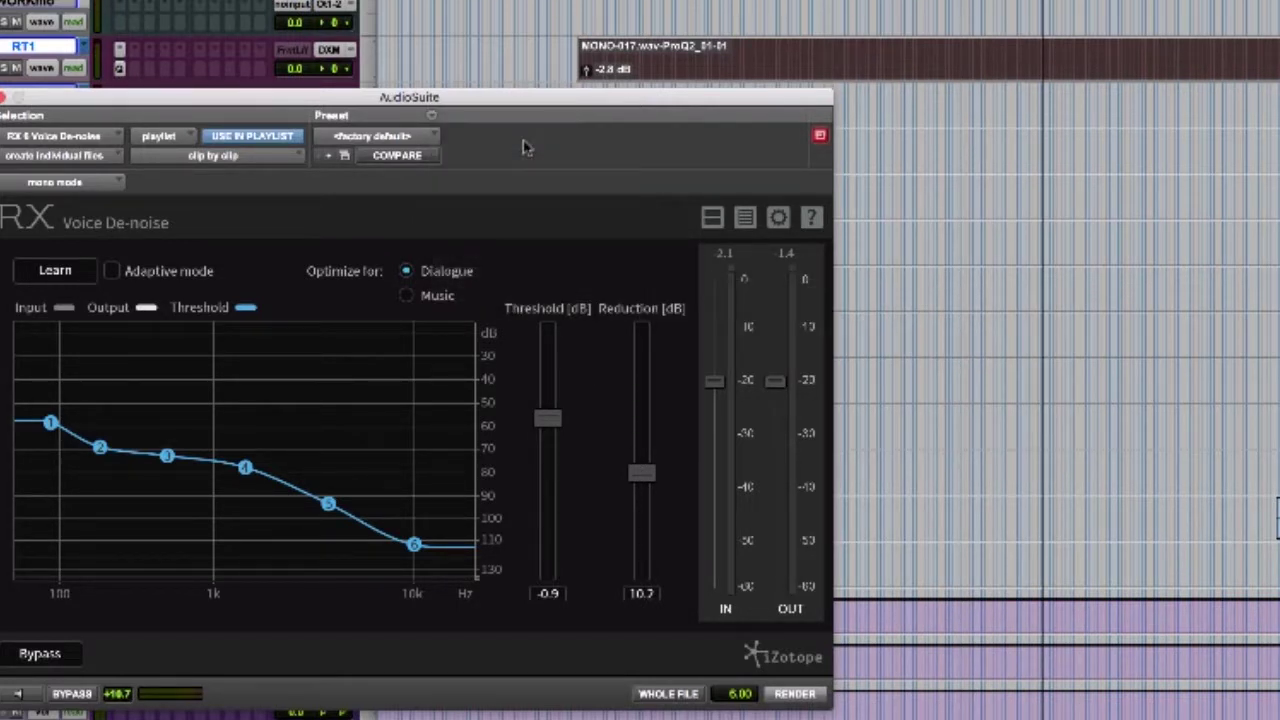
type("sc")
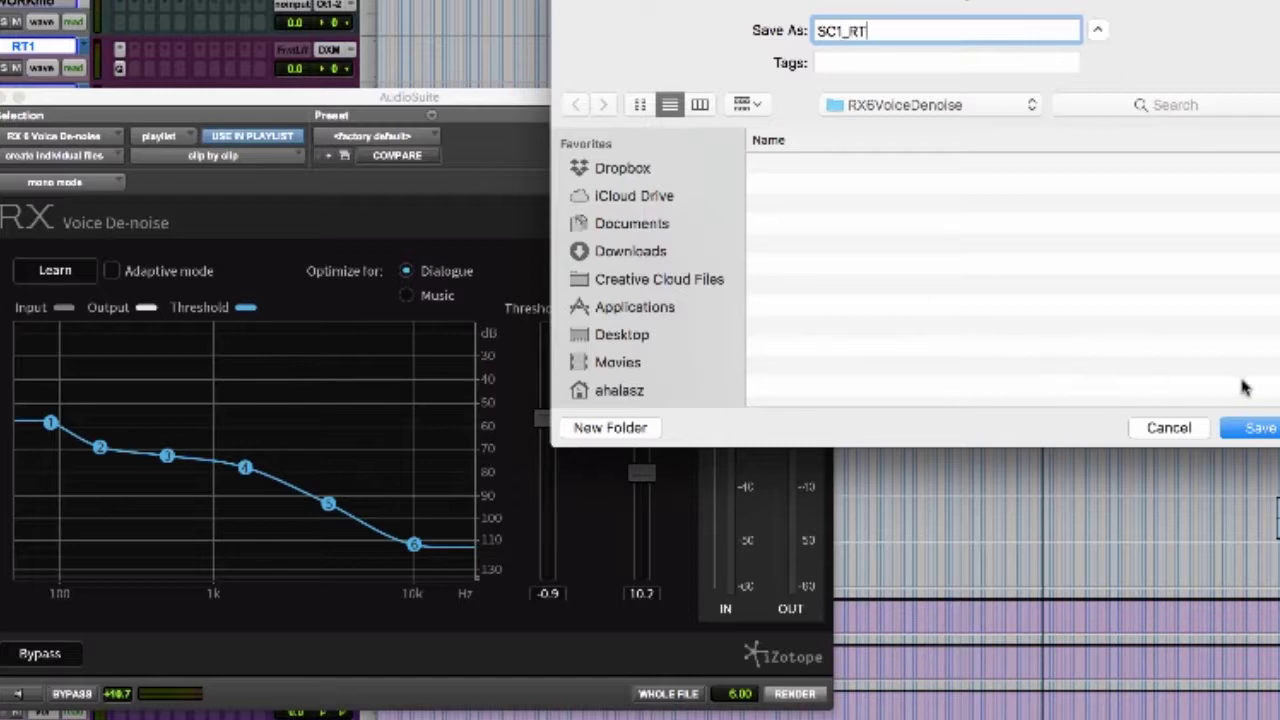
left_click(1262, 428)
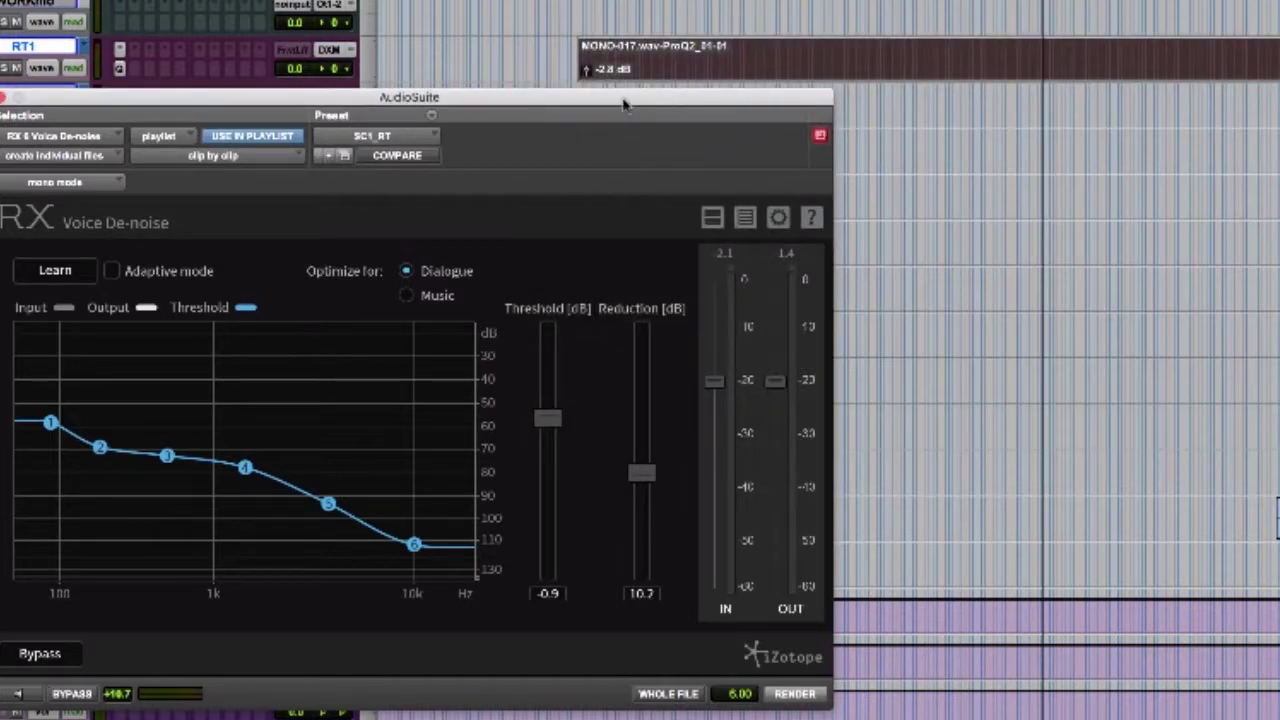
Render the selected room tone clip on RT1 with the SC1_RT de-noise preset and deselect it
left_click_drag(630, 100, 660, 136)
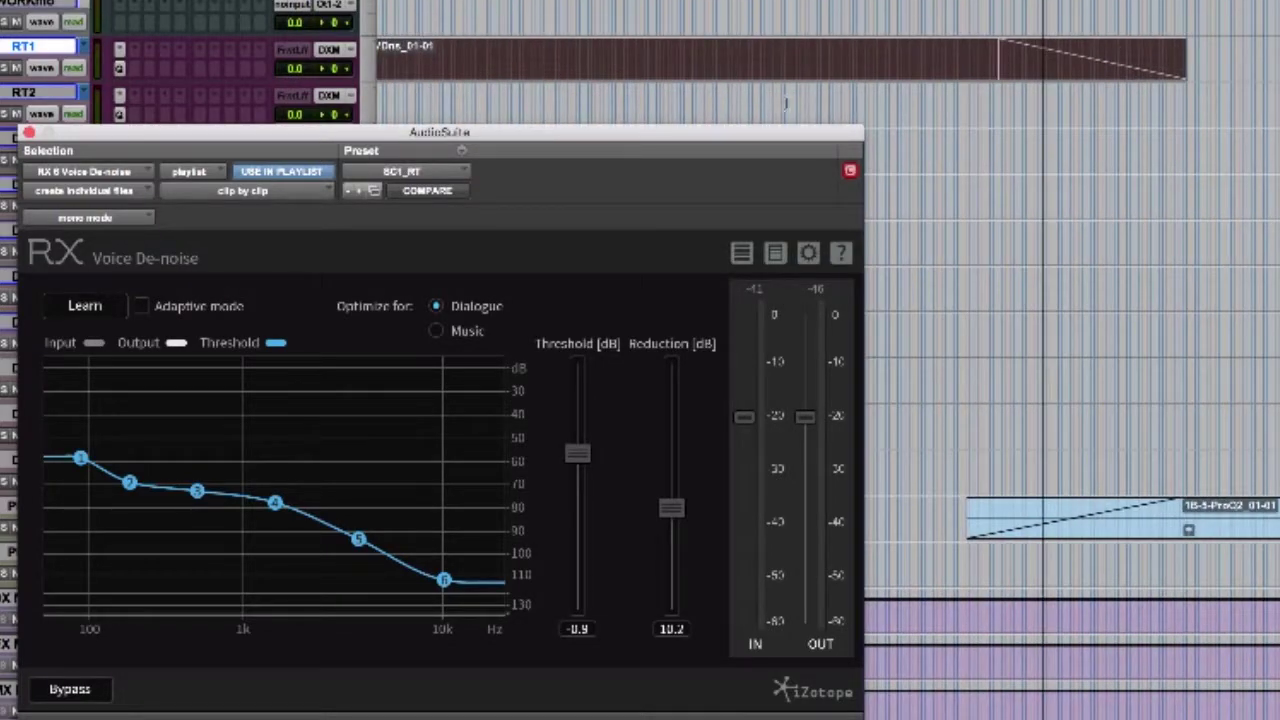
left_click(724, 100)
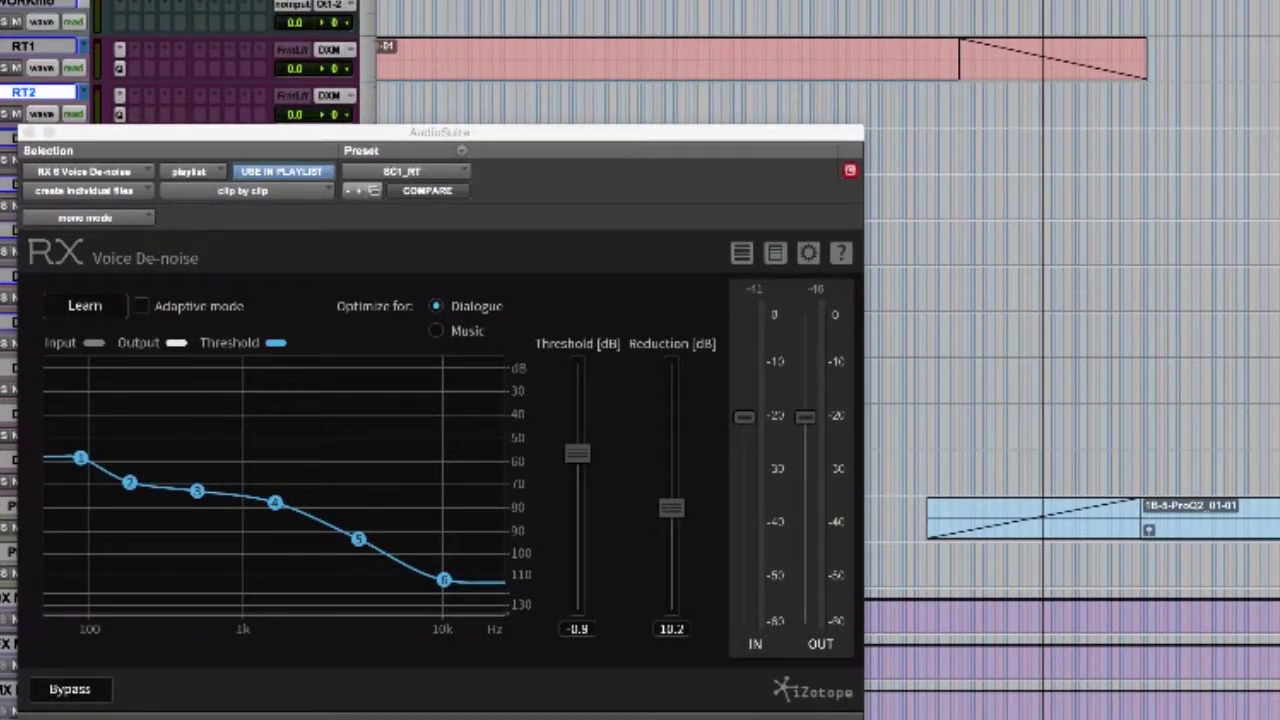
Render the 1B-5 clip on PFX1 with the SC1_RT de-noise preset, deselect it and uncover the dialogue tracks
left_click(1234, 527)
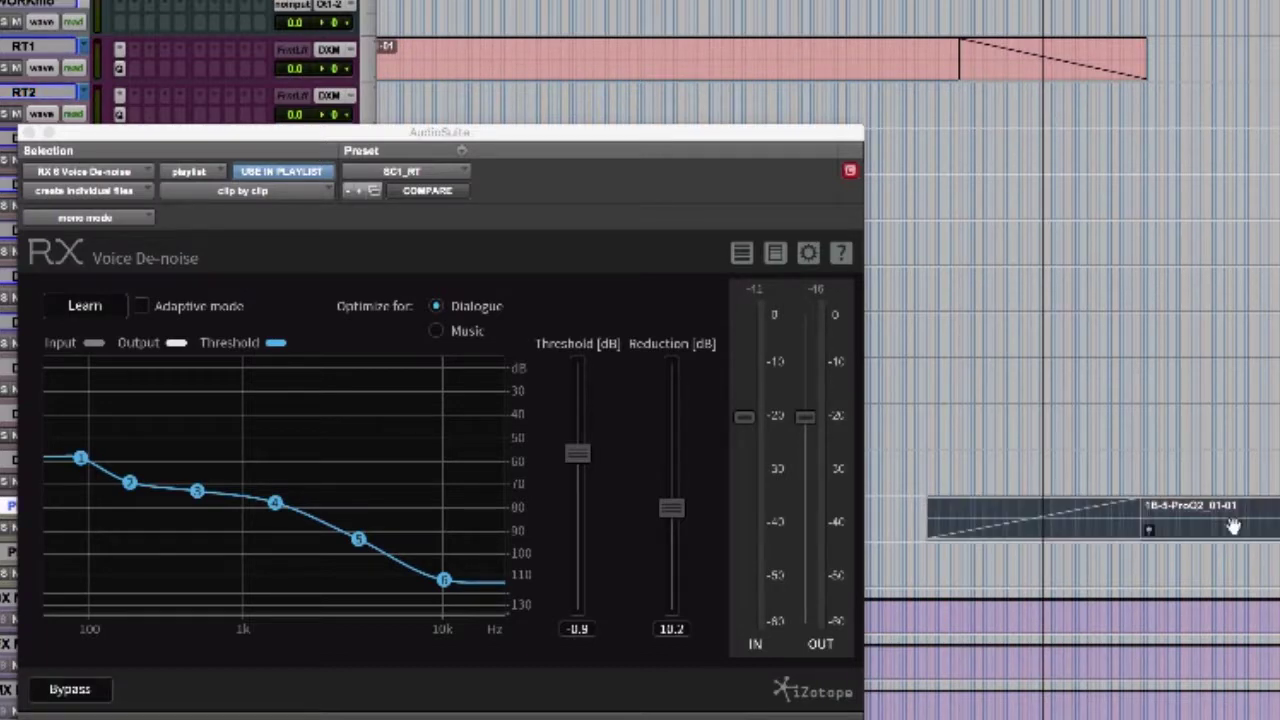
left_click_drag(686, 134, 684, 36)
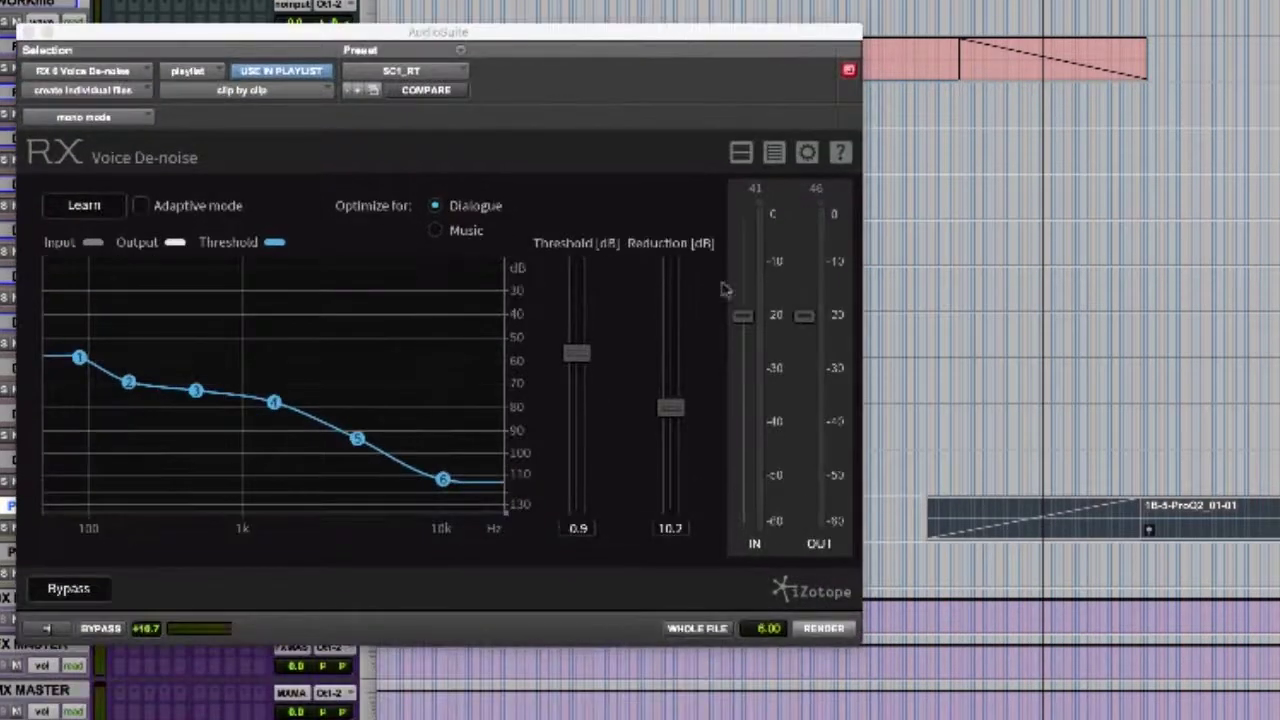
left_click(823, 629)
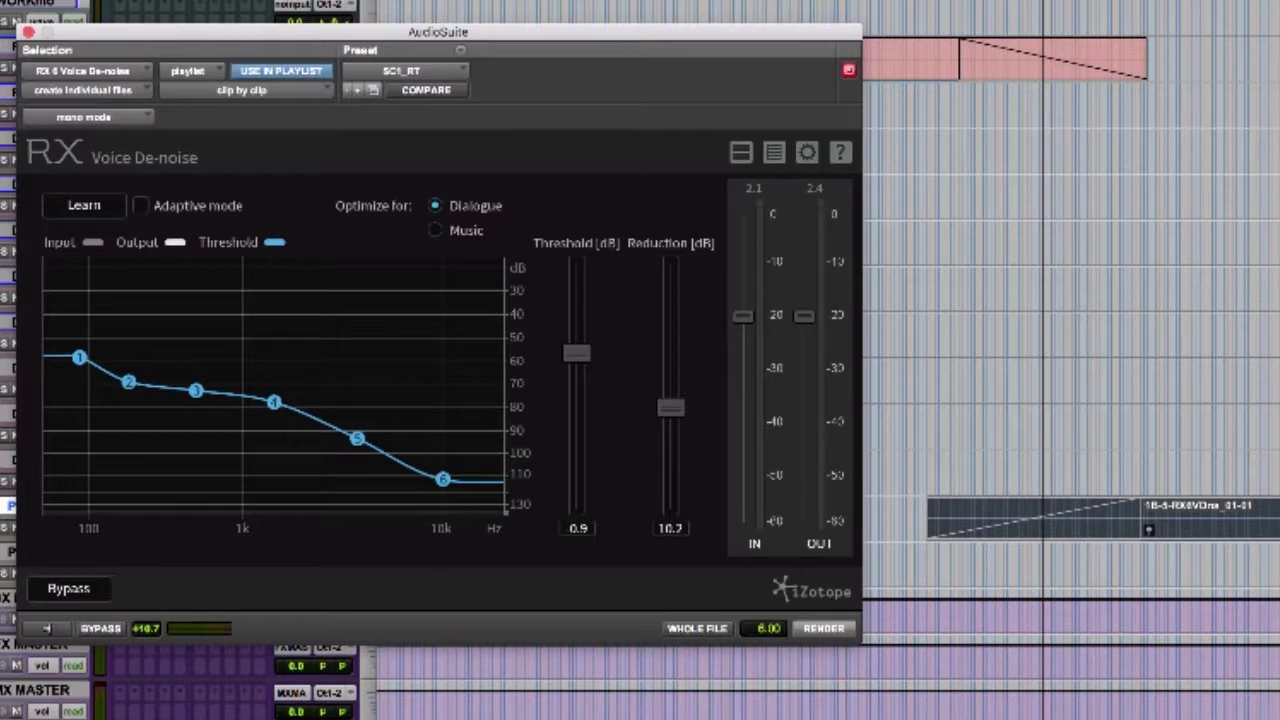
left_click(1148, 530)
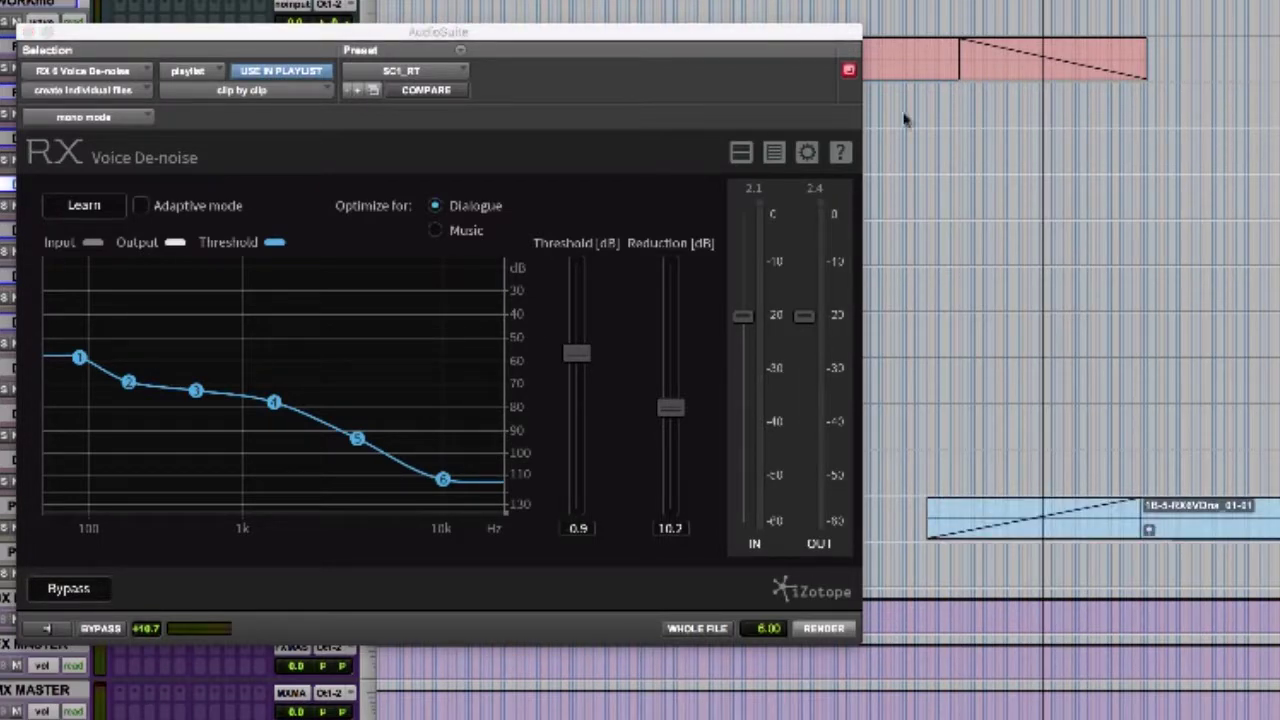
left_click_drag(831, 37, 839, 311)
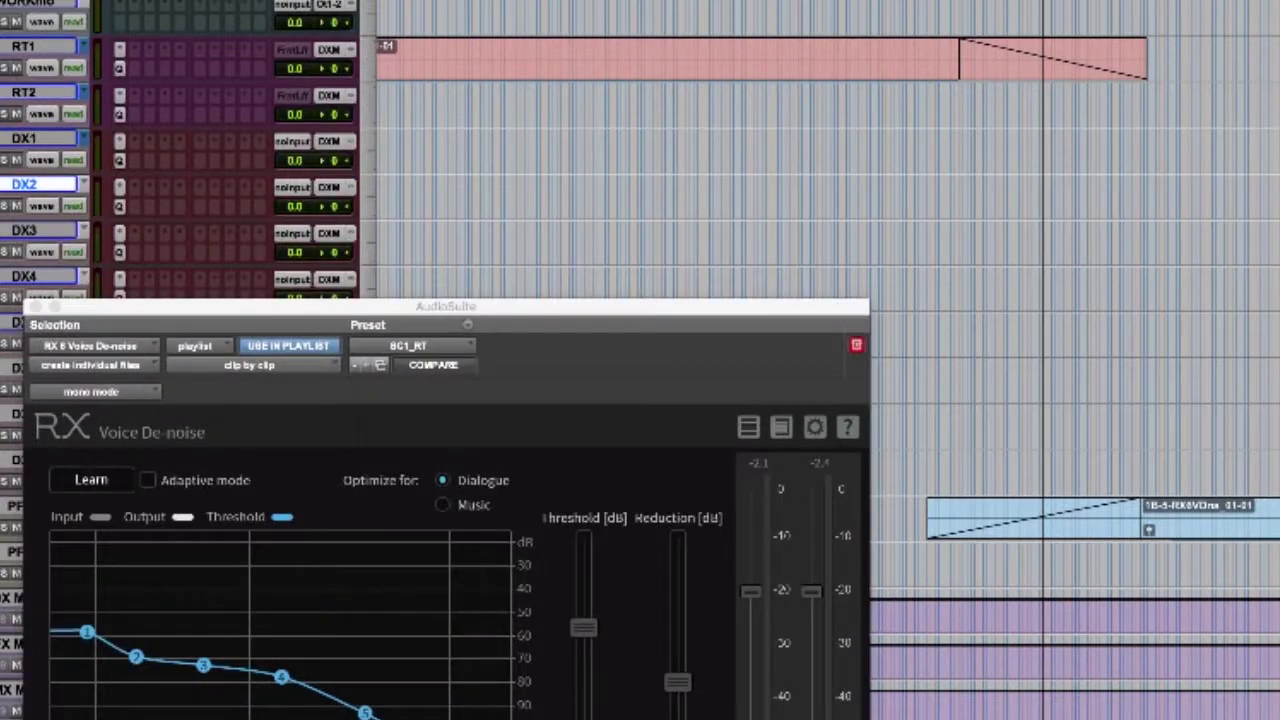
Audition the passage around 04:49:07 with the DX2 dialogue track and the RT1 room tone track soloed
left_click(14, 207)
key("space")
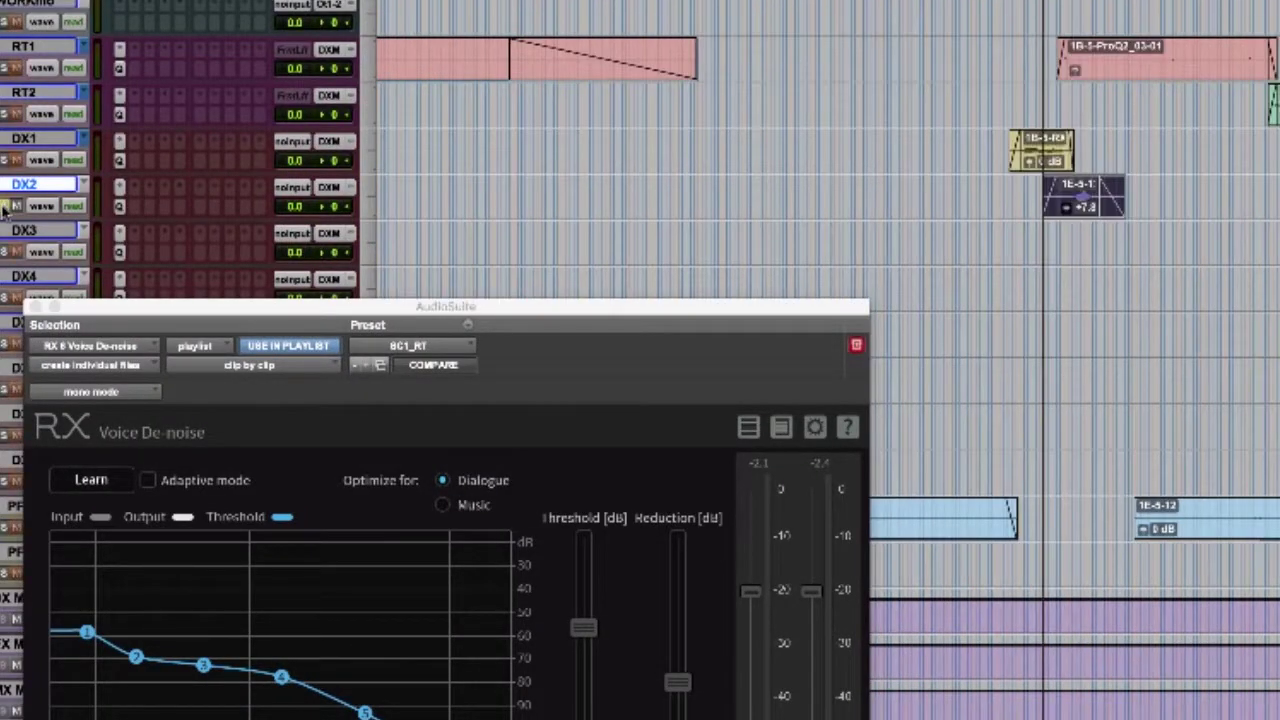
key("space")
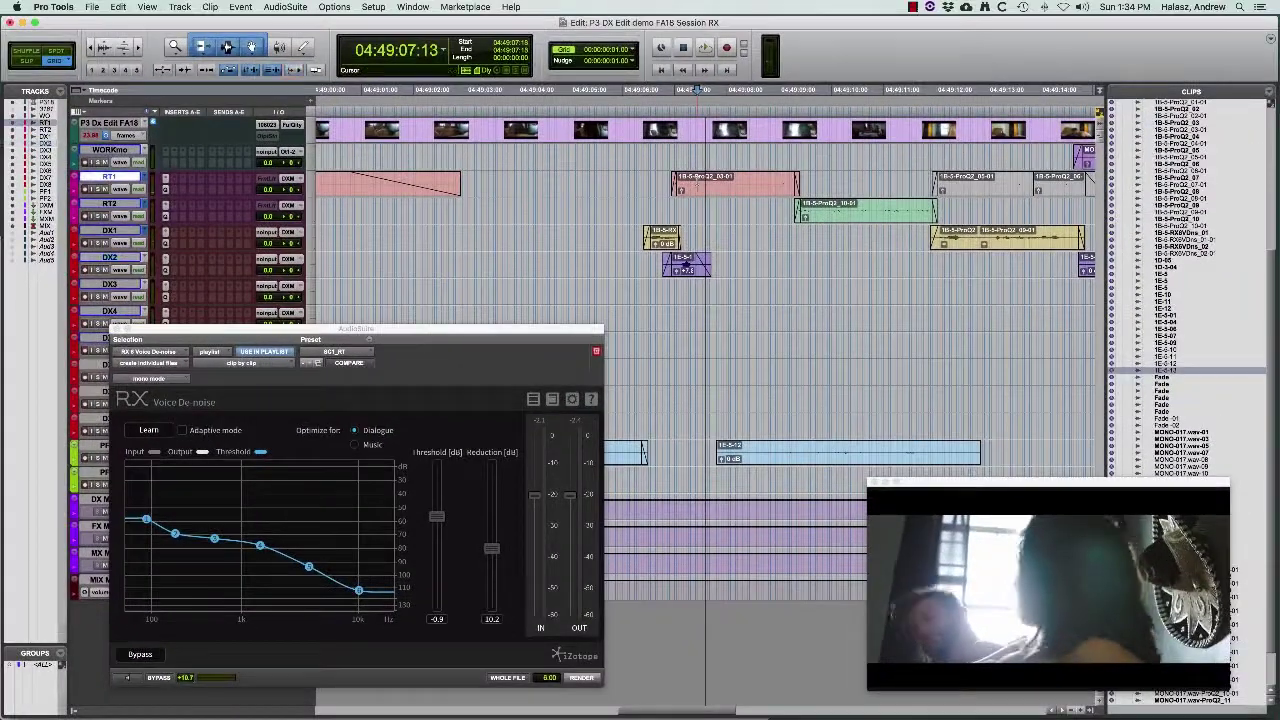
key("space")
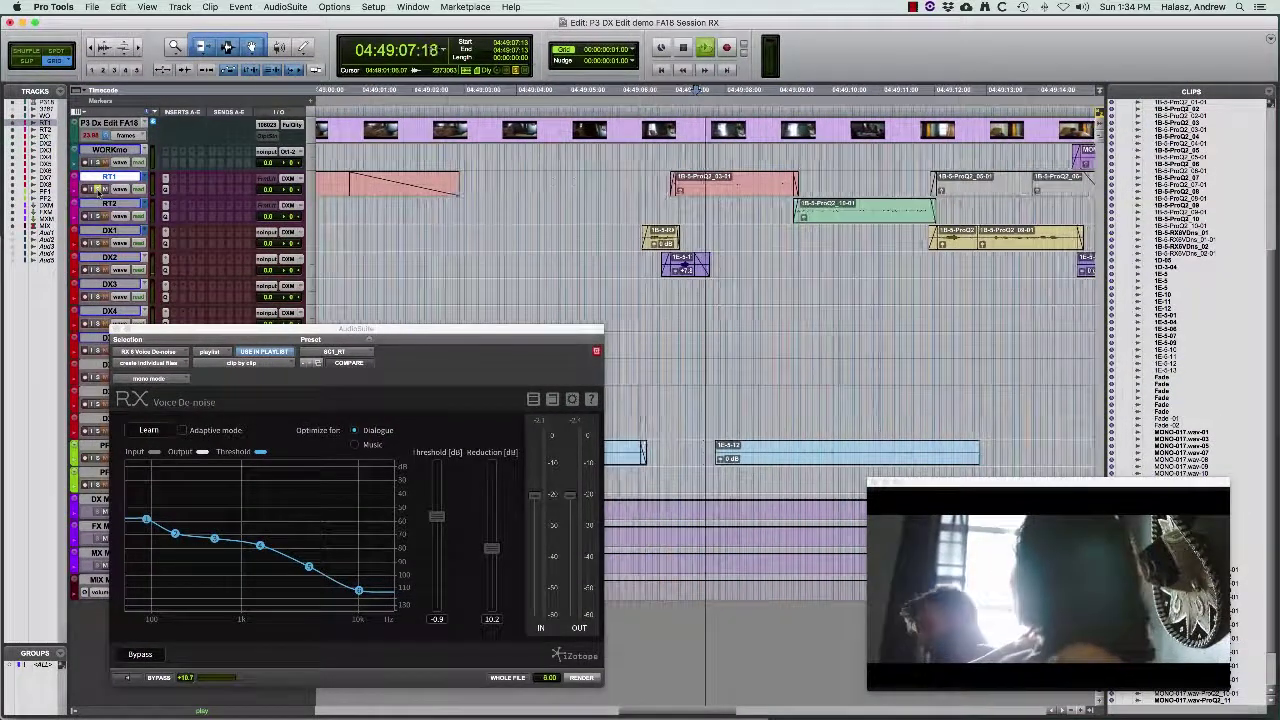
Render the 1B-5-ProQ2_03-01 clip on RT1 and the 1B-5-ProQ2_10-01 clip on RT2 with the SC1_RT de-noise preset
left_click(688, 193)
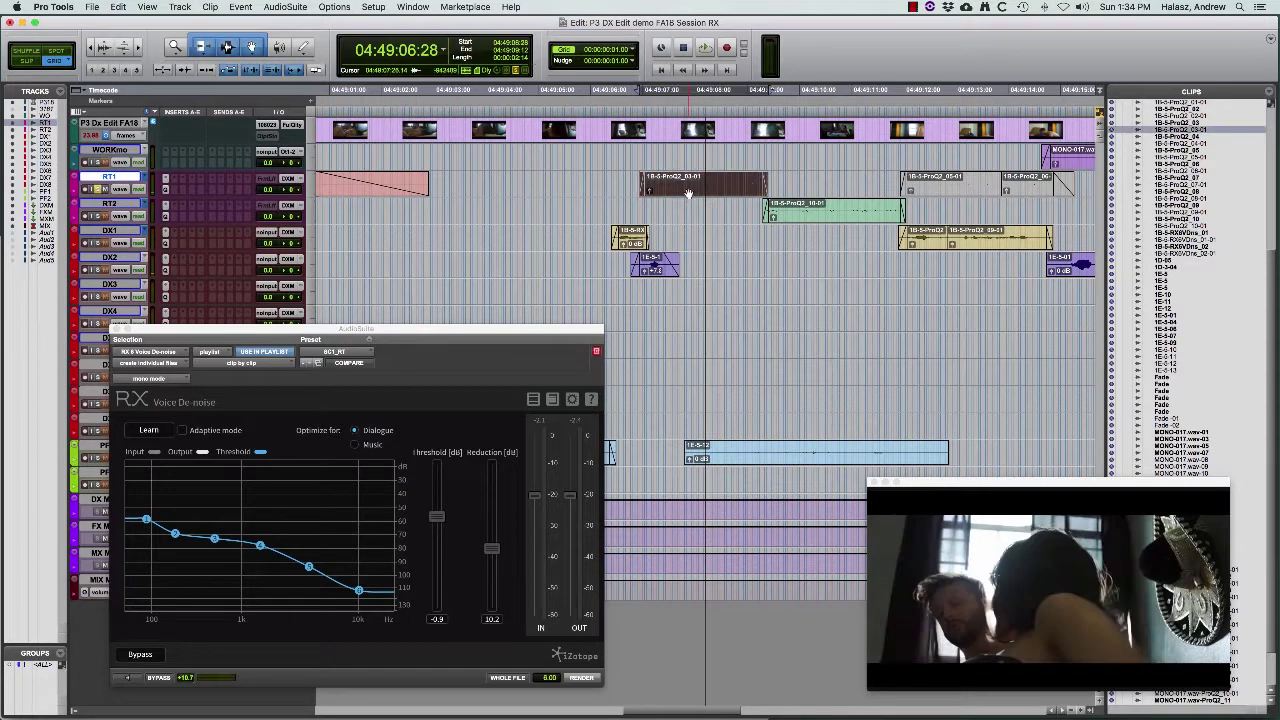
left_click_drag(501, 327, 500, 285)
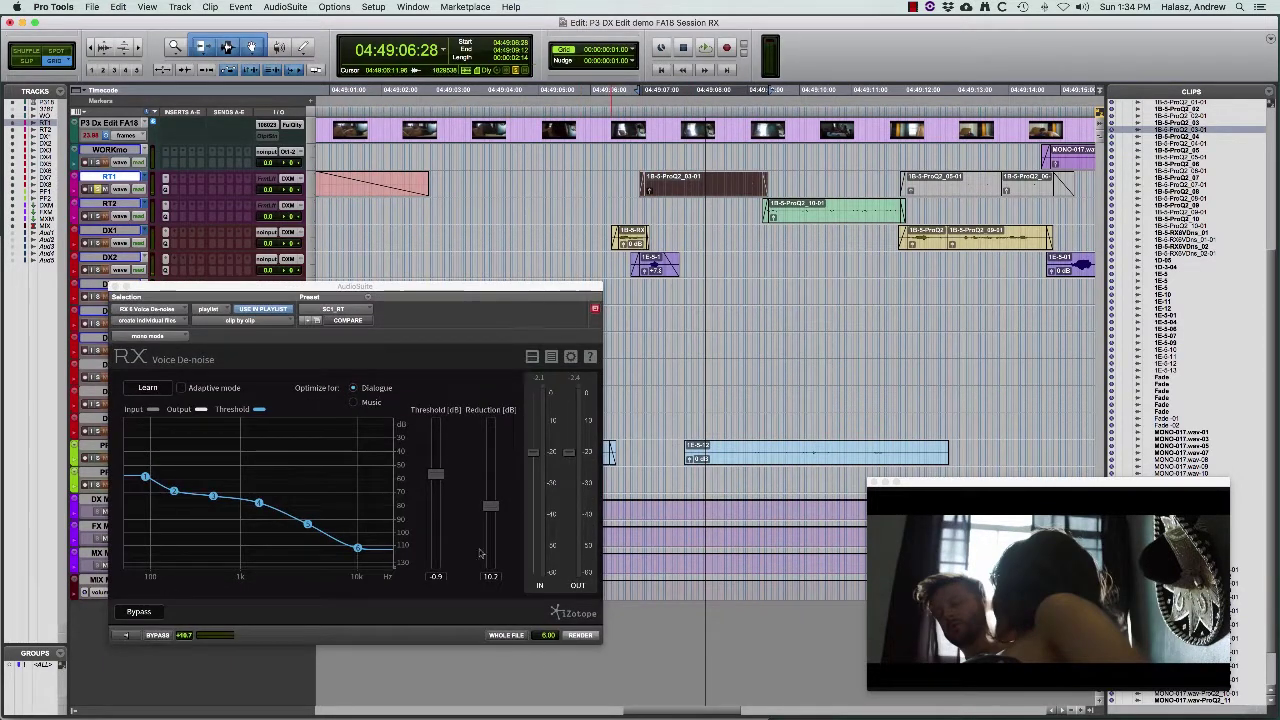
left_click(580, 636)
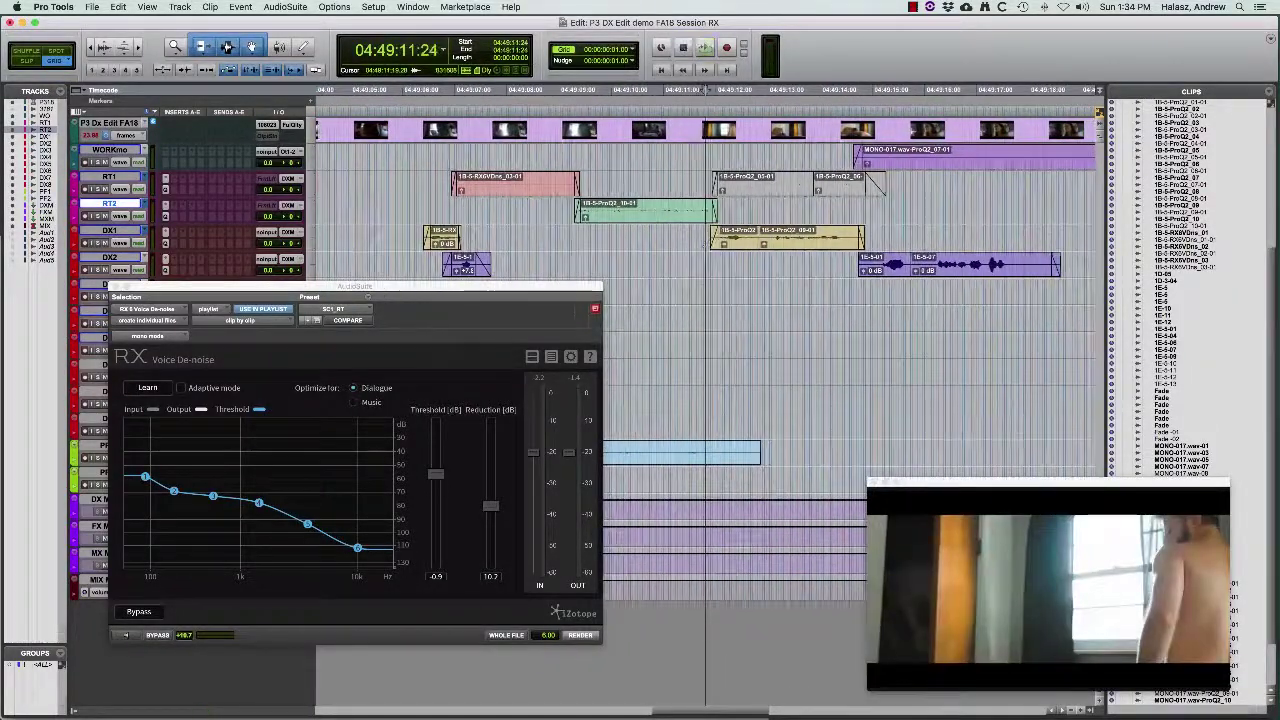
left_click(701, 220)
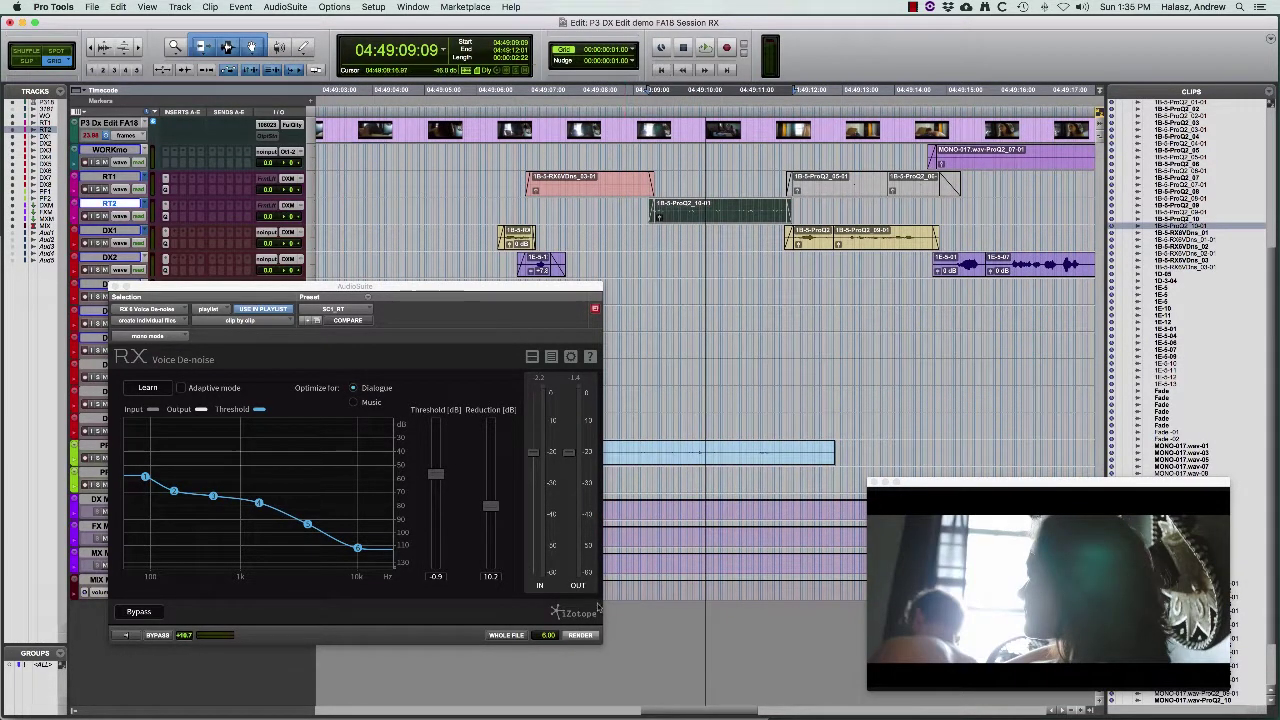
left_click(582, 635)
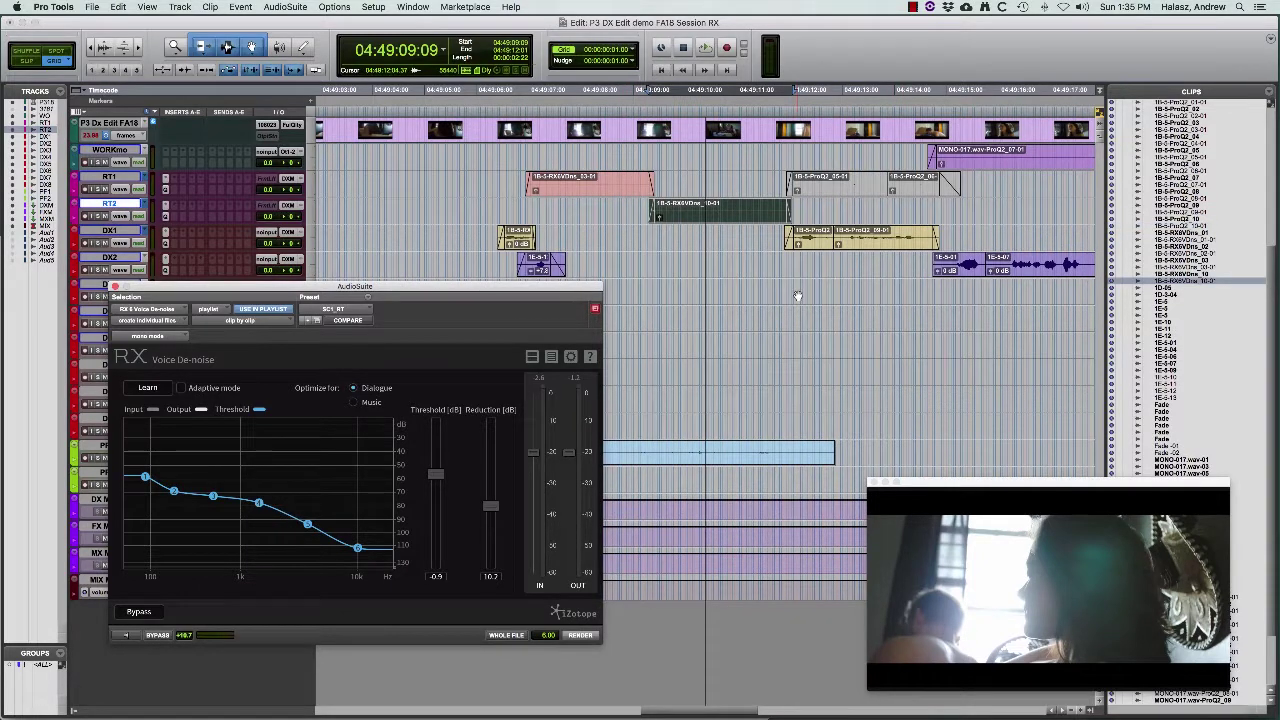
Select the first of the two adjoining 1B-5-ProQ2 clips on DX1, starting at 04:49:11:27, and audition it
left_click(816, 246)
key("space")
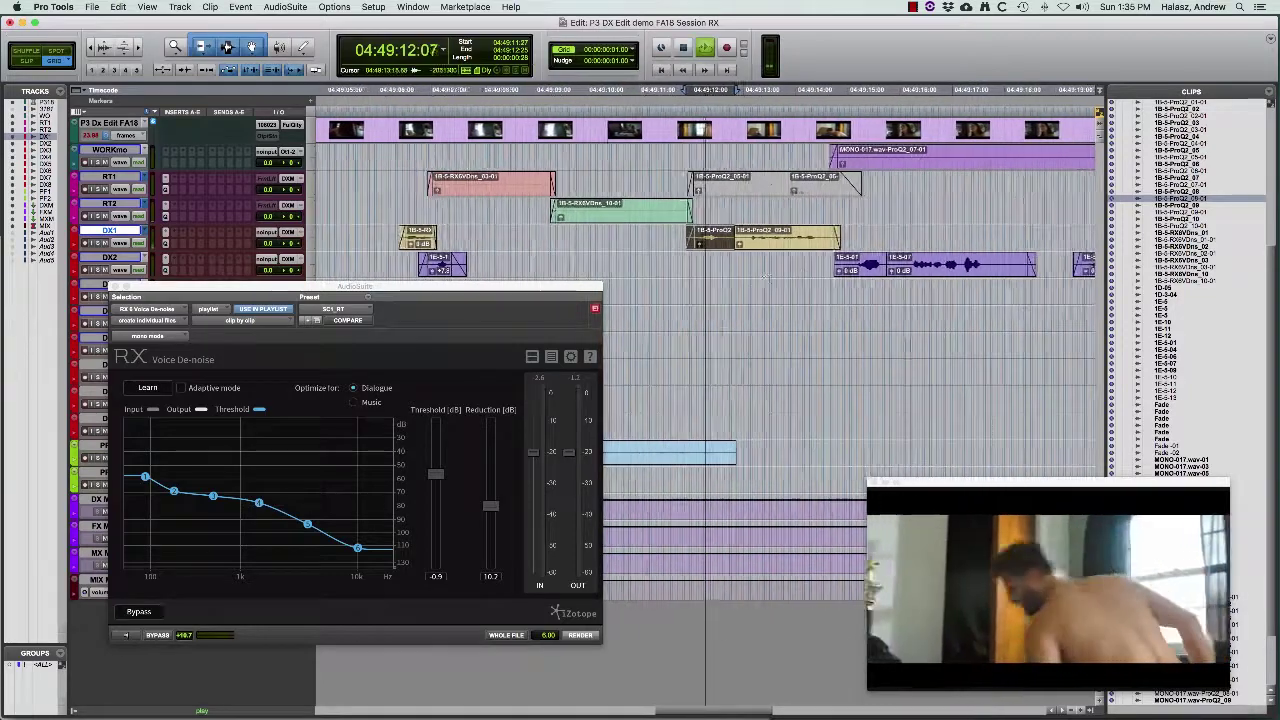
key("space")
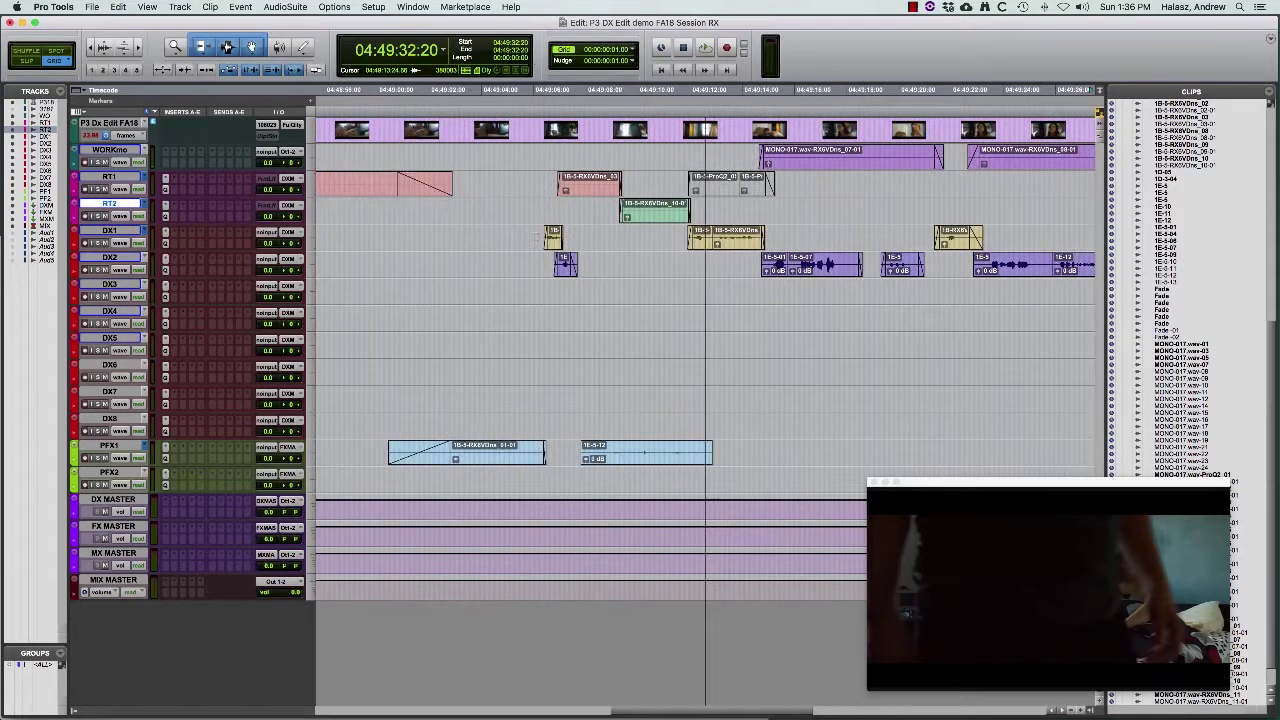
Return to the start of the processed scene and place the playback cursor on RT2 at 04:49:06:23
scroll(535, 237, "left", 5)
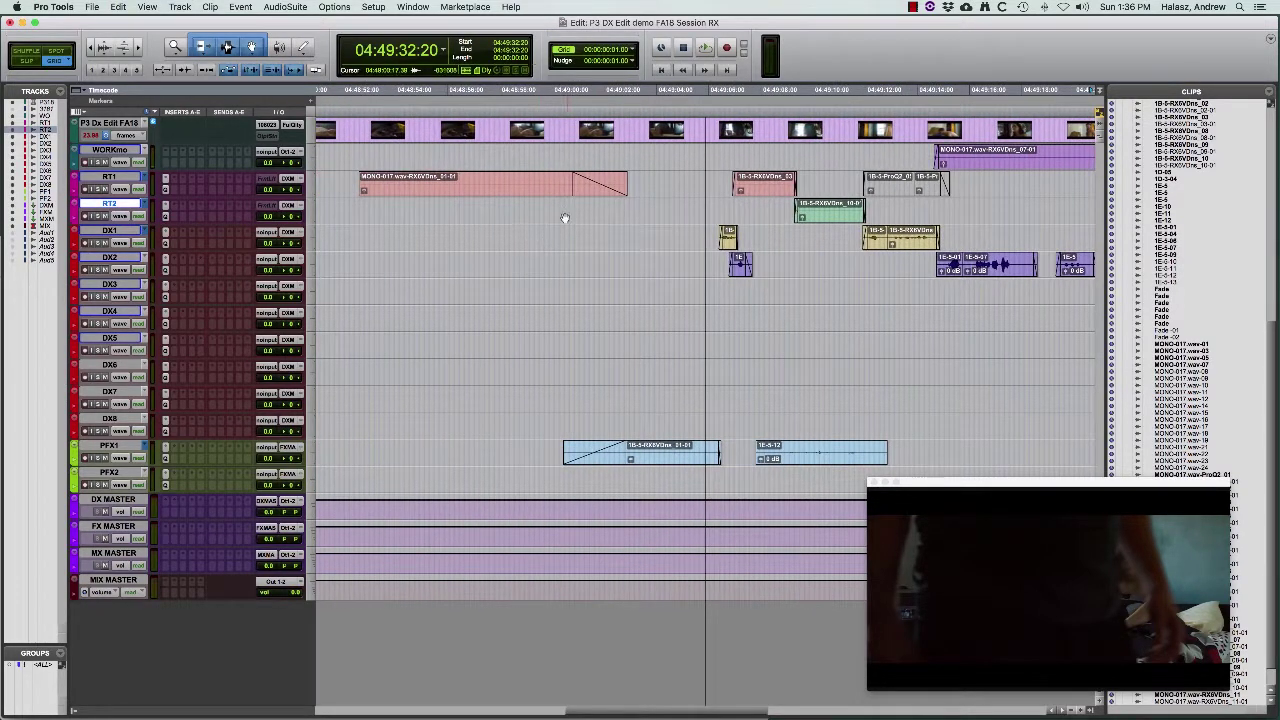
left_click(548, 210)
left_click(535, 208)
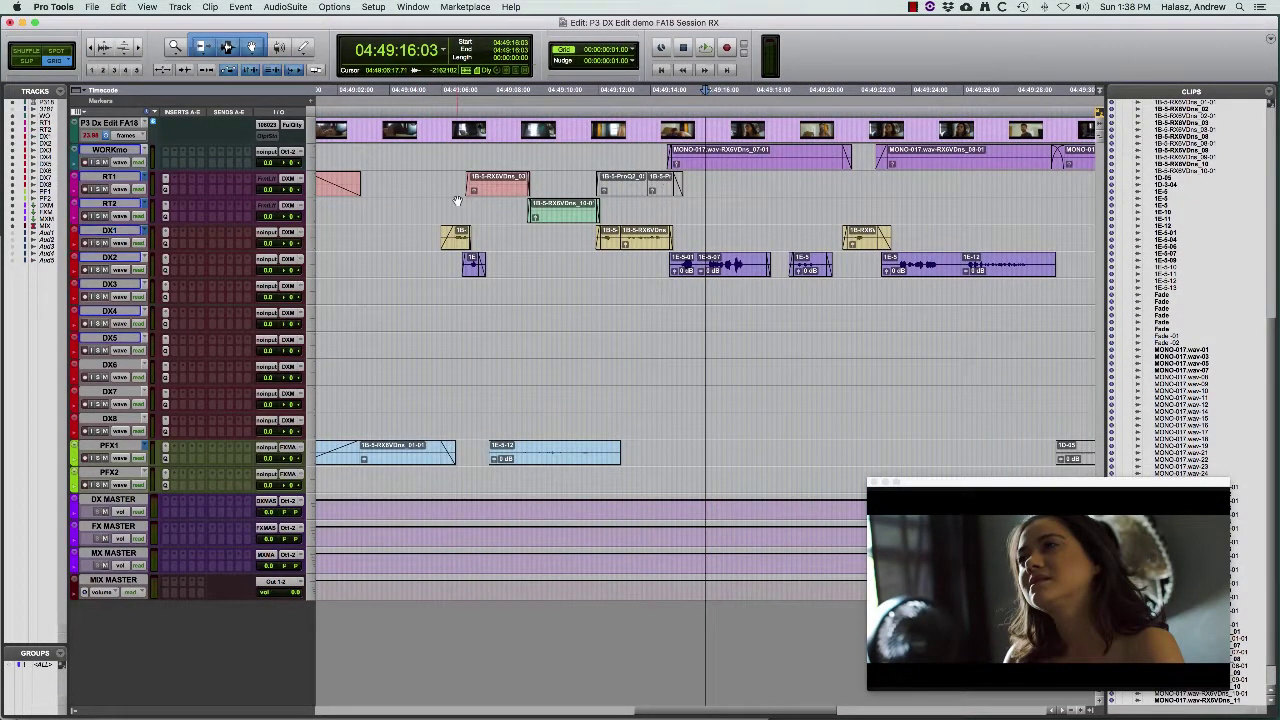
left_click(461, 207)
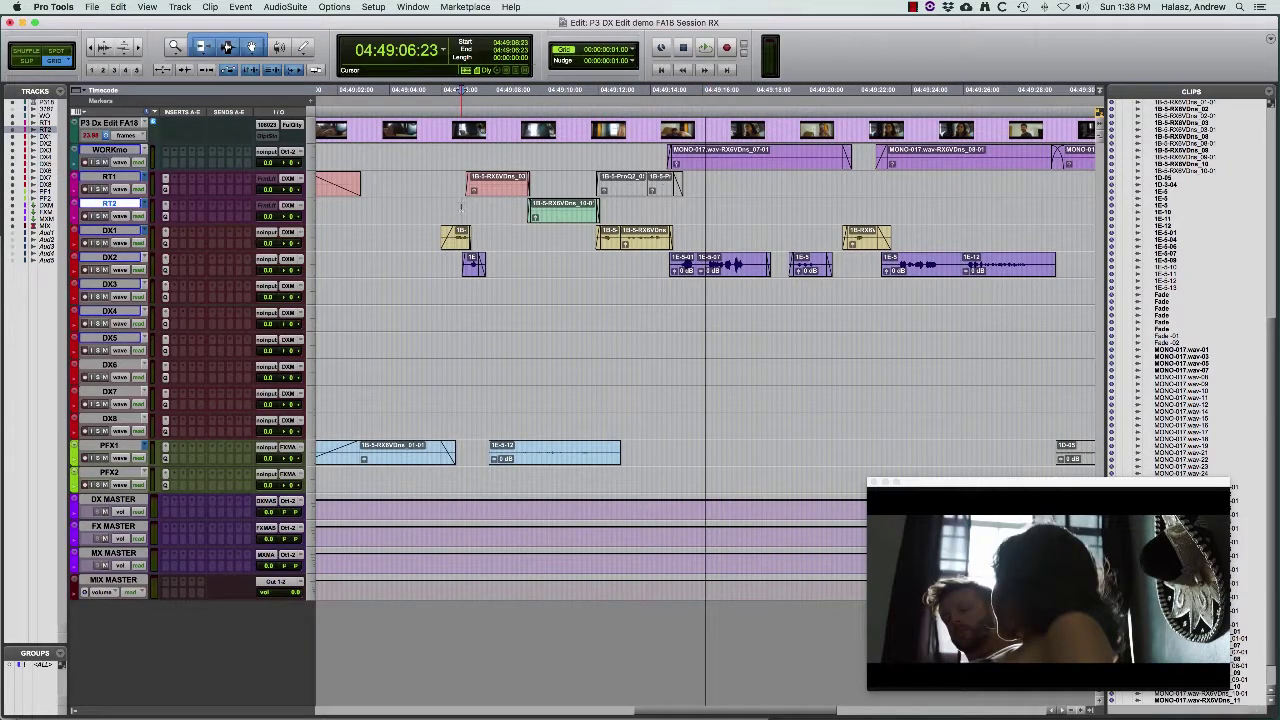